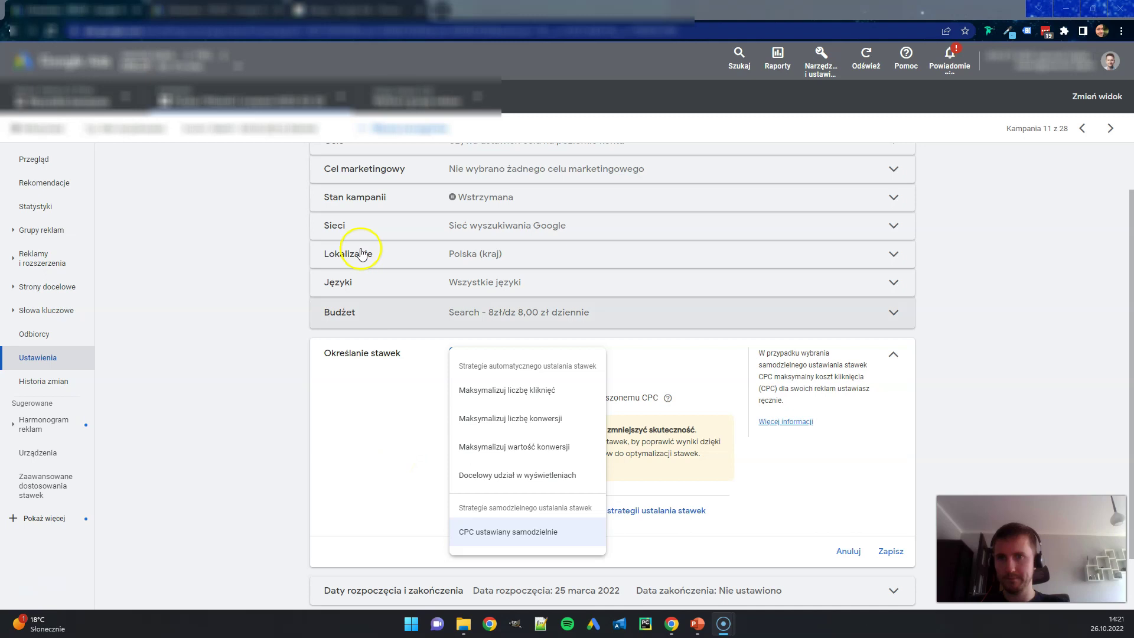
- View the Aukcja definition in the Google Ads help glossary and return to the campaign settings
{"action": "left_click", "coordinate": [357, 13]}
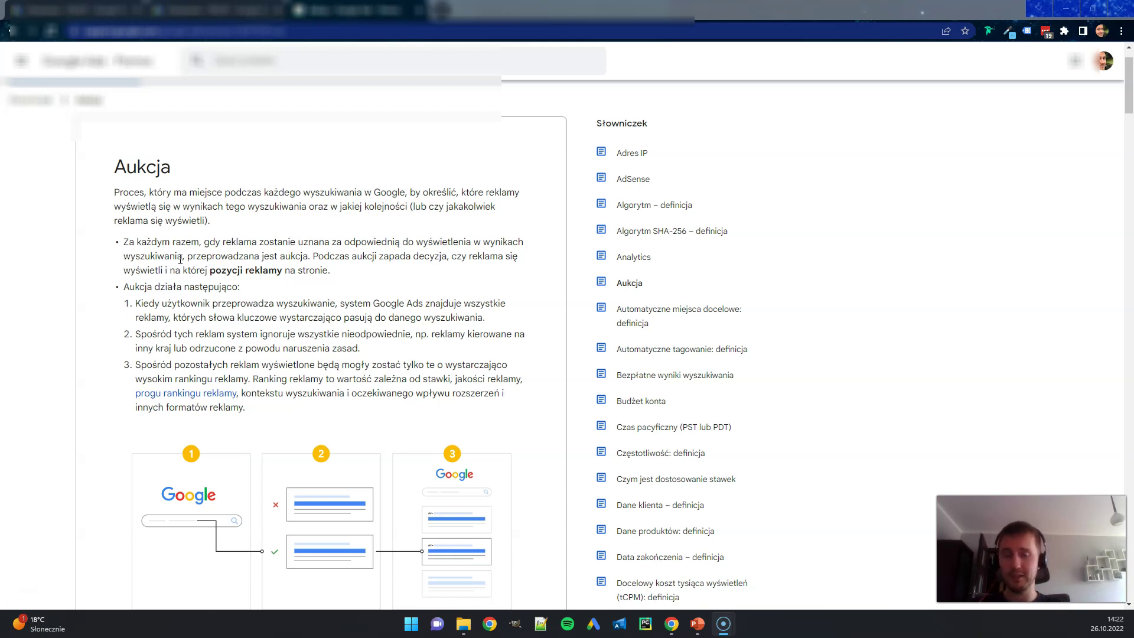
{"action": "left_click", "coordinate": [91, 11]}
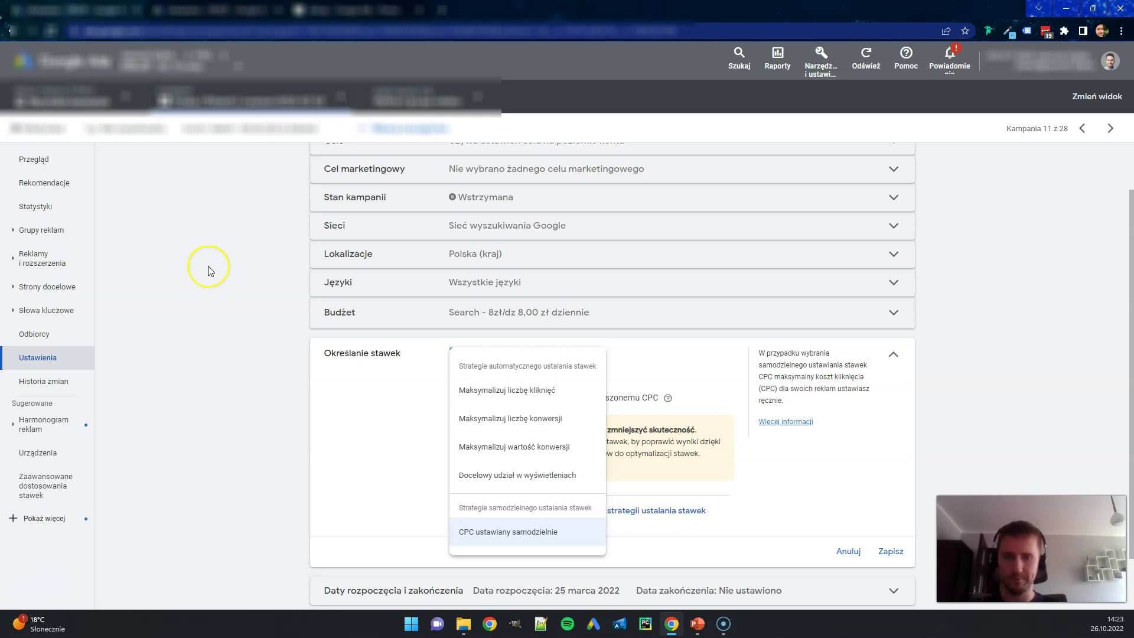
{"action": "left_click", "coordinate": [237, 363]}
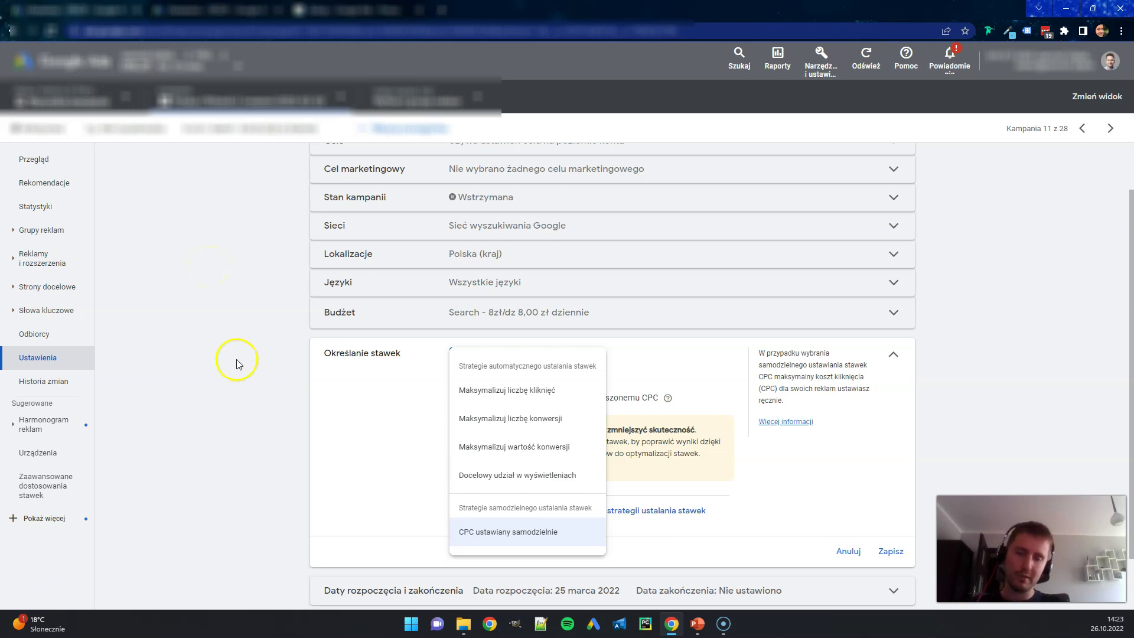
- Set the bidding strategy to CPC ustawiany samodzielnie and enable Ulepszony CPC with optimisation for conversion value
{"action": "left_click", "coordinate": [505, 542]}
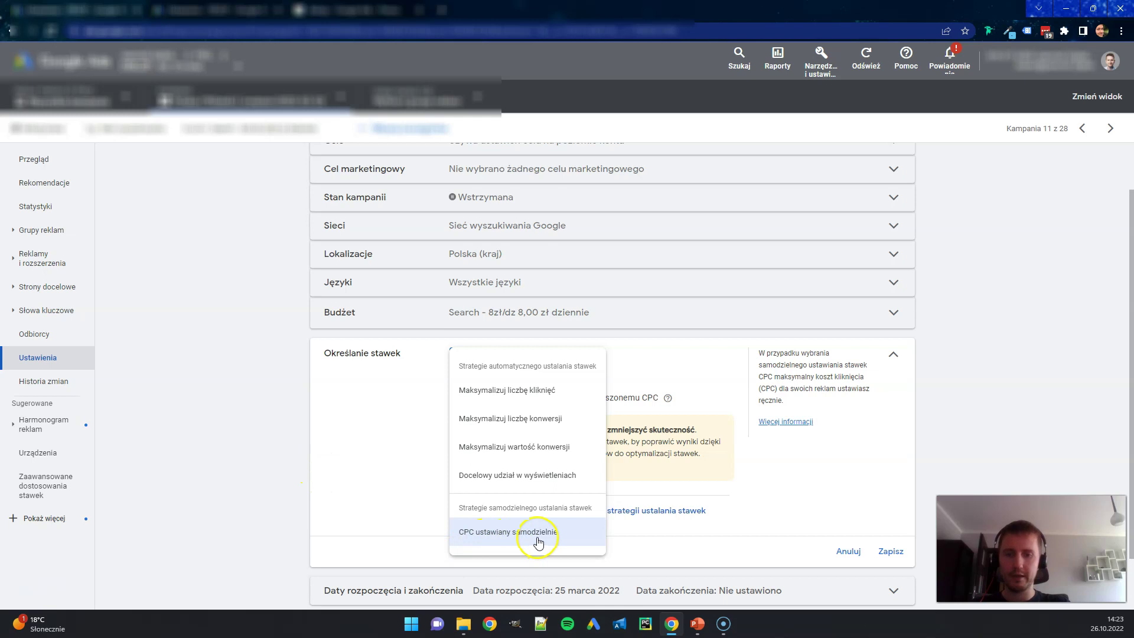
{"action": "left_click", "coordinate": [537, 542]}
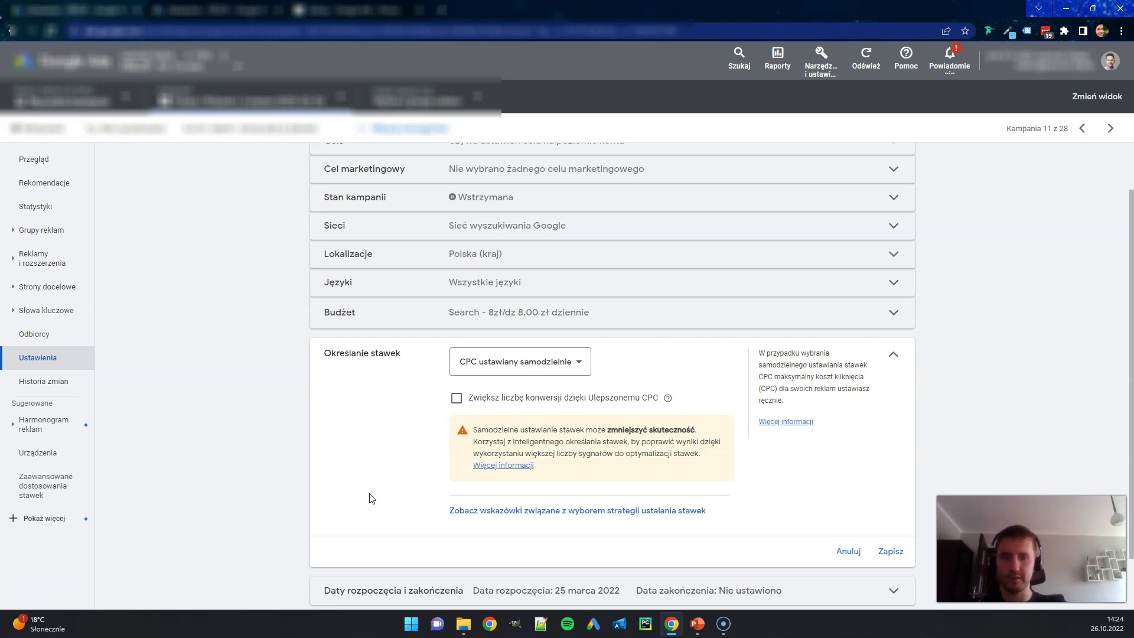
{"action": "left_click", "coordinate": [545, 355]}
{"action": "left_click", "coordinate": [514, 535]}
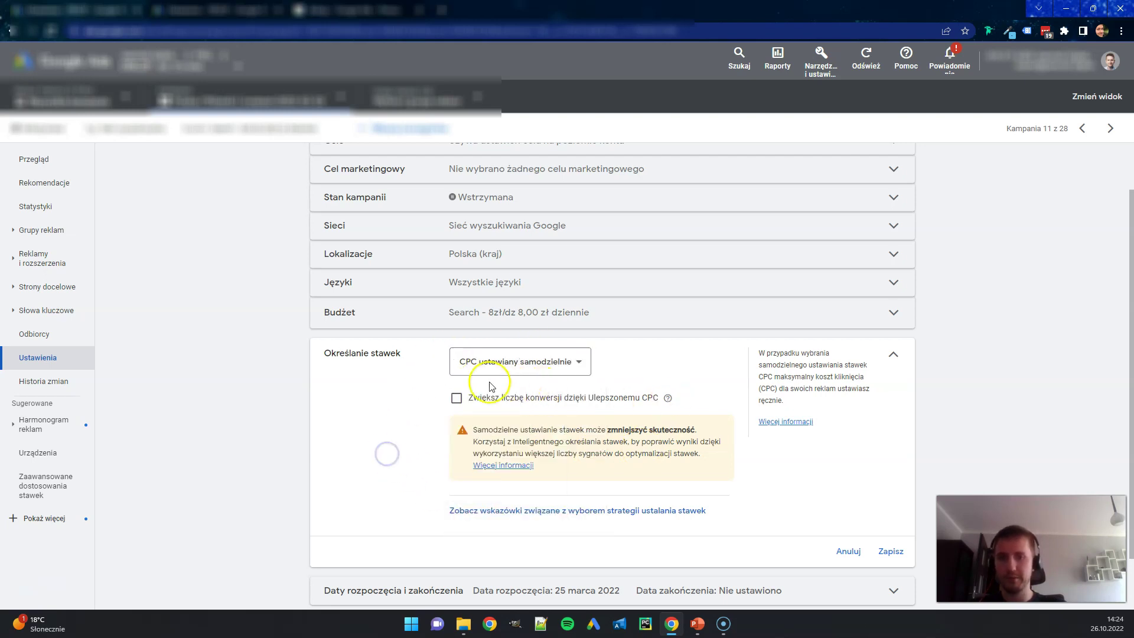
{"action": "left_click", "coordinate": [458, 397]}
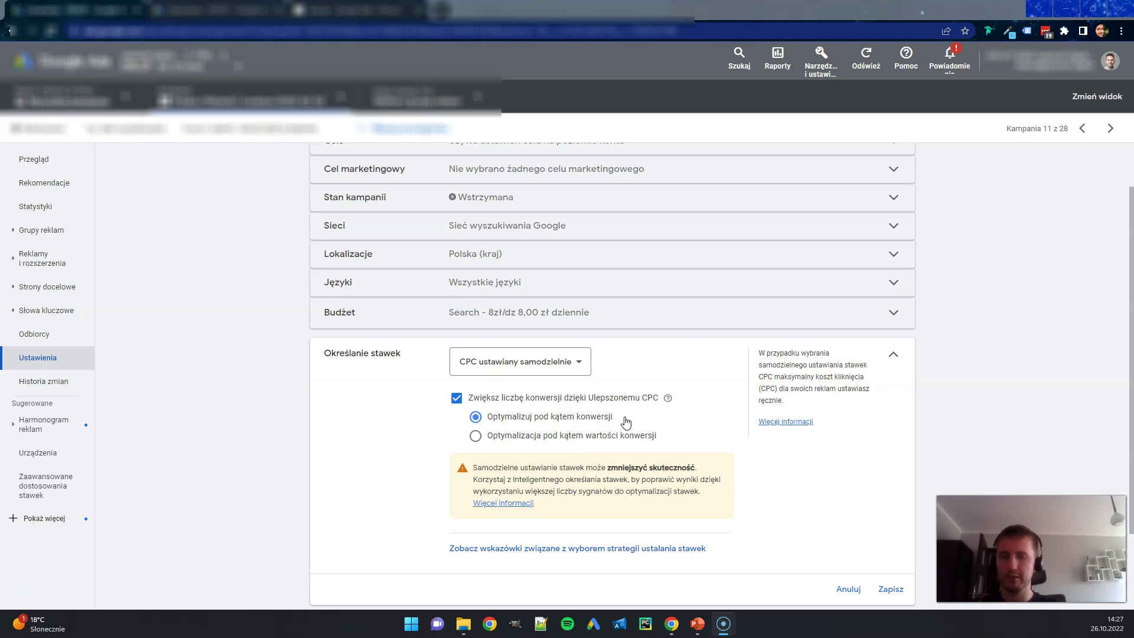
{"action": "left_click", "coordinate": [503, 436]}
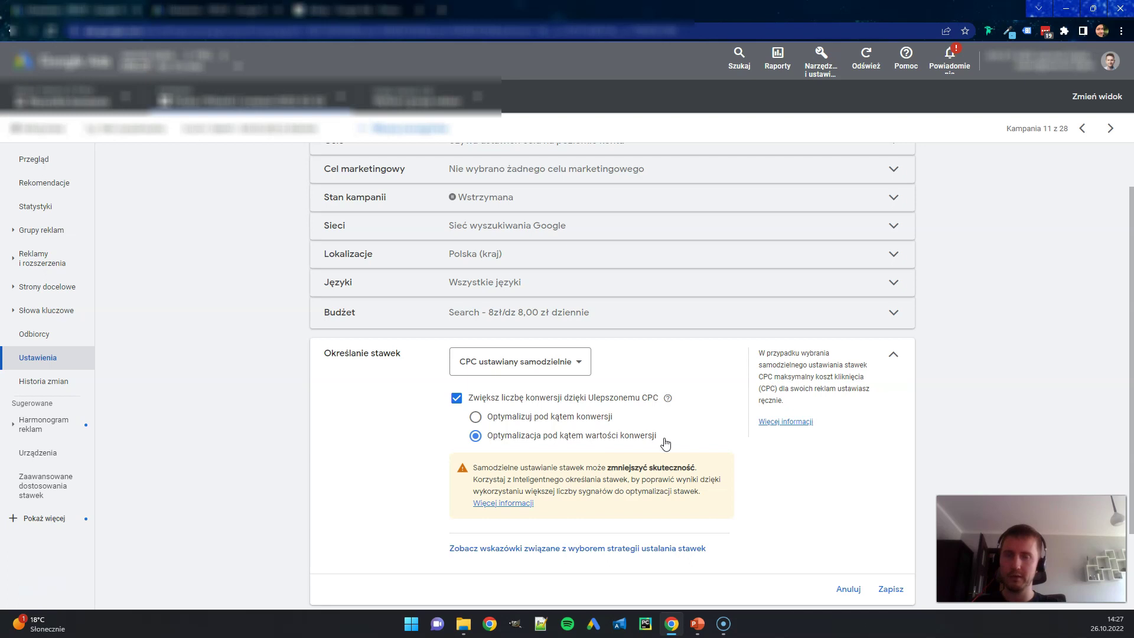
- Switch the bidding strategy to Maksymalizuj liczbę kliknięć, followed by Maksymalizuj liczbę konwersji
{"action": "left_click", "coordinate": [499, 361]}
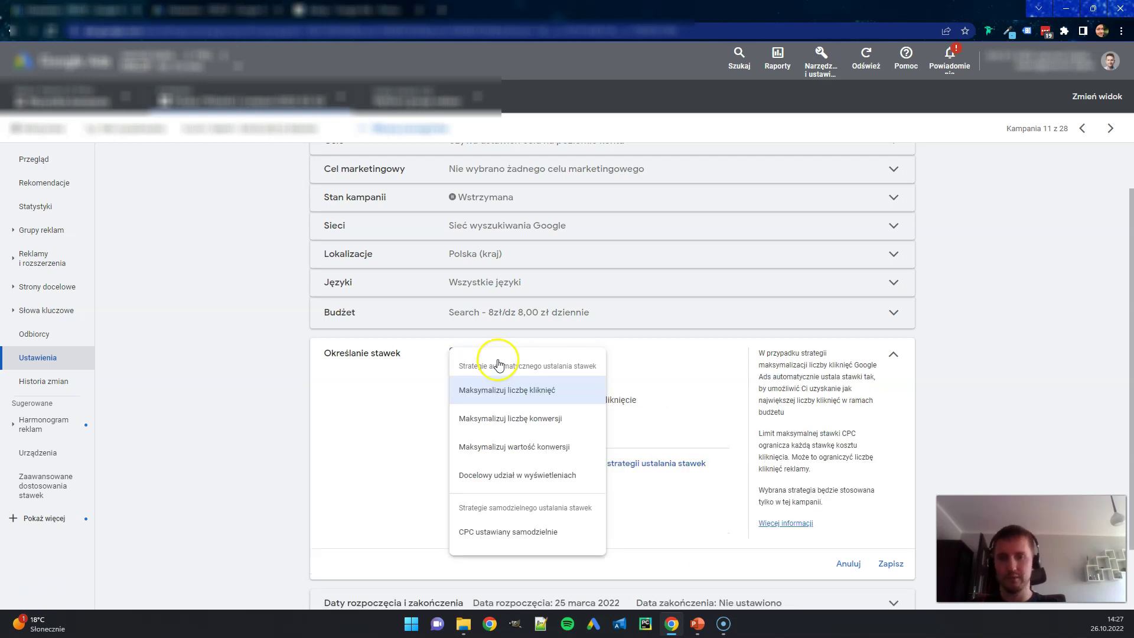
{"action": "left_click", "coordinate": [514, 398]}
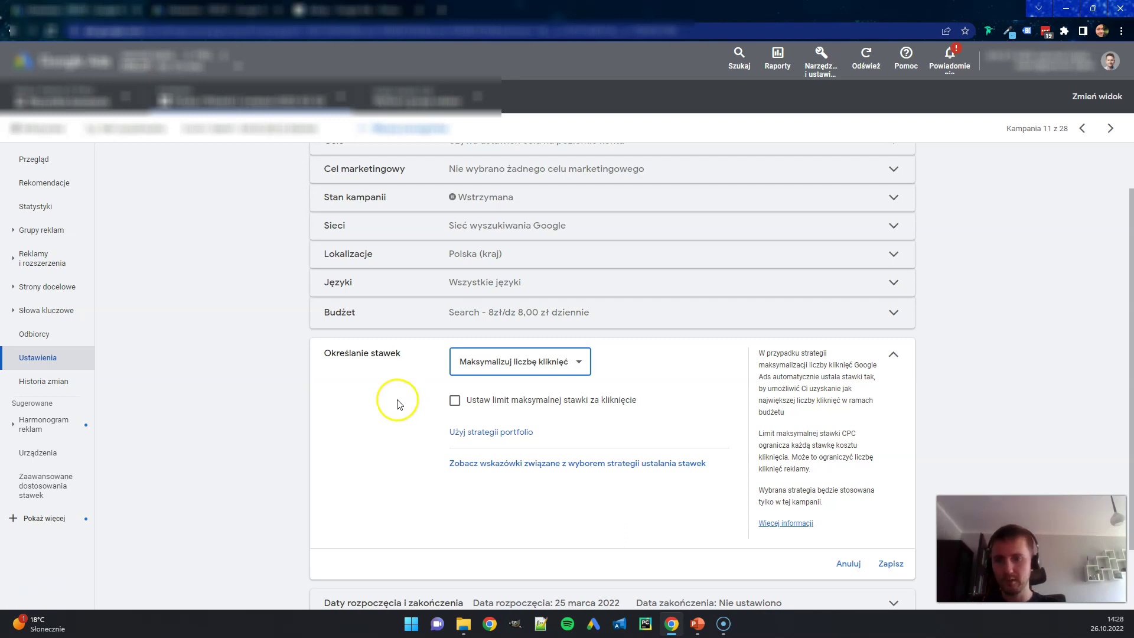
{"action": "left_click", "coordinate": [513, 369]}
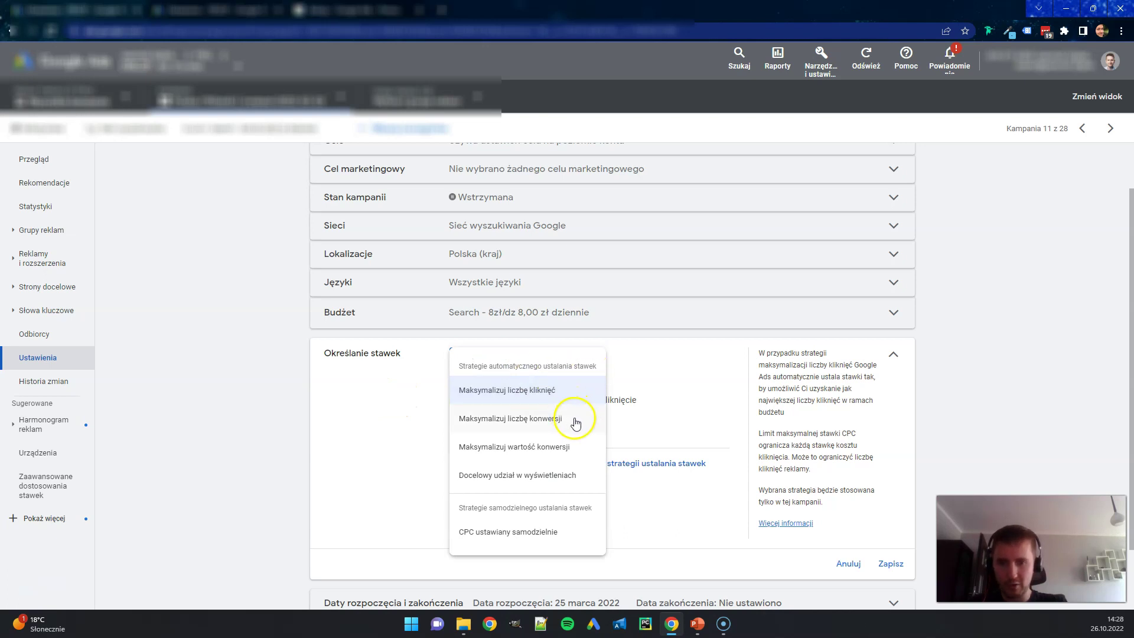
{"action": "left_click", "coordinate": [552, 425]}
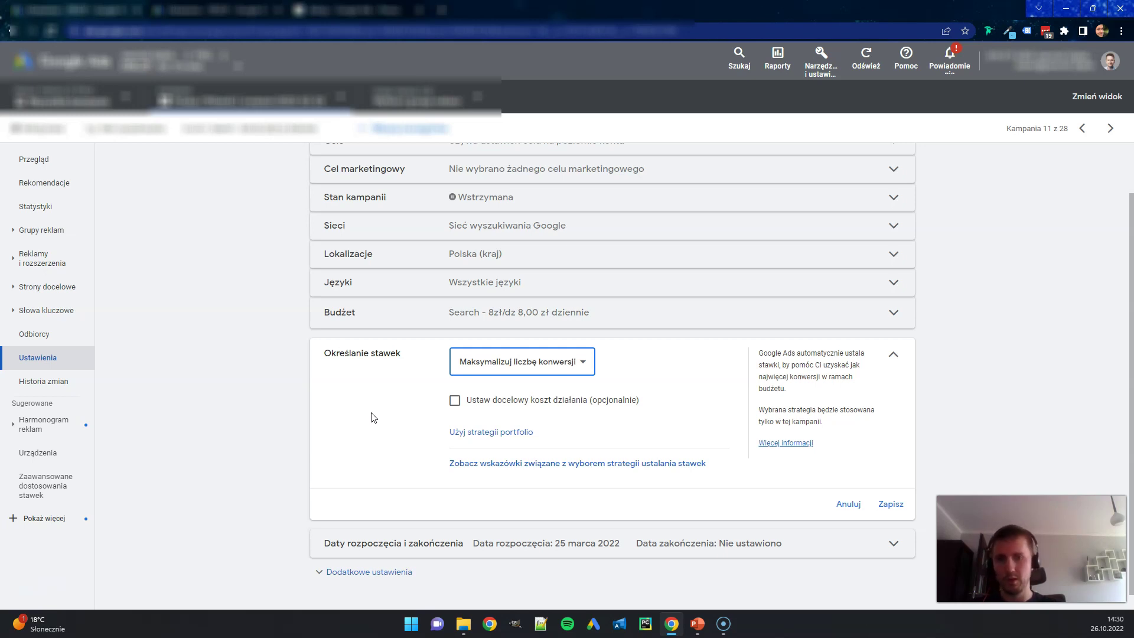
{"action": "left_click", "coordinate": [369, 408]}
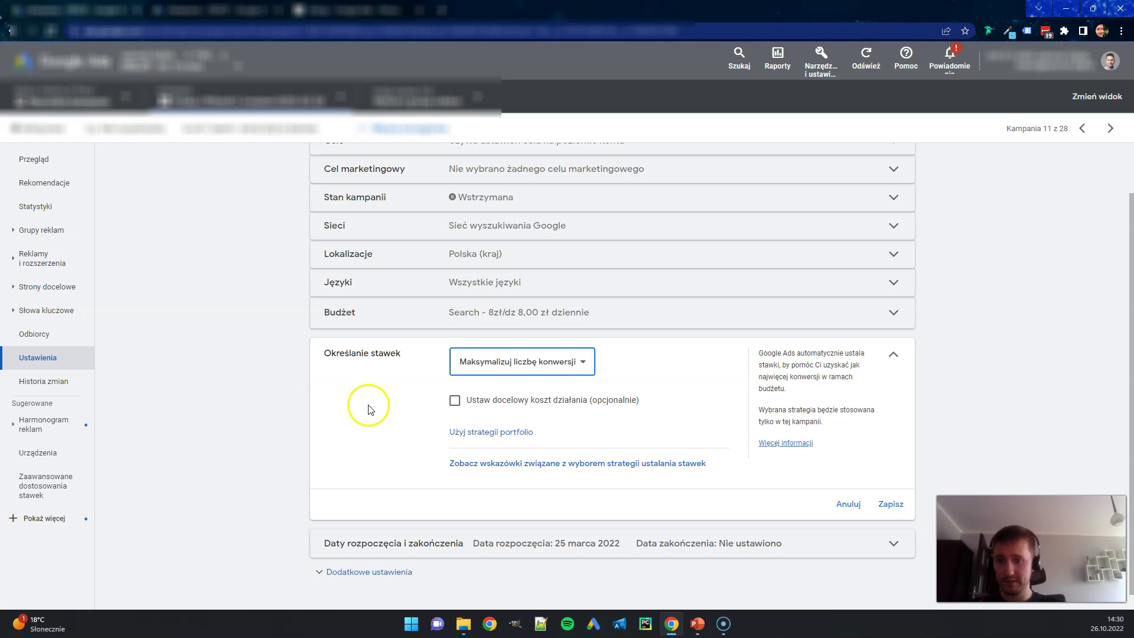
- Enable the optional target cost per action and set Docelowy CPA to 50 zł
{"action": "left_click", "coordinate": [454, 401]}
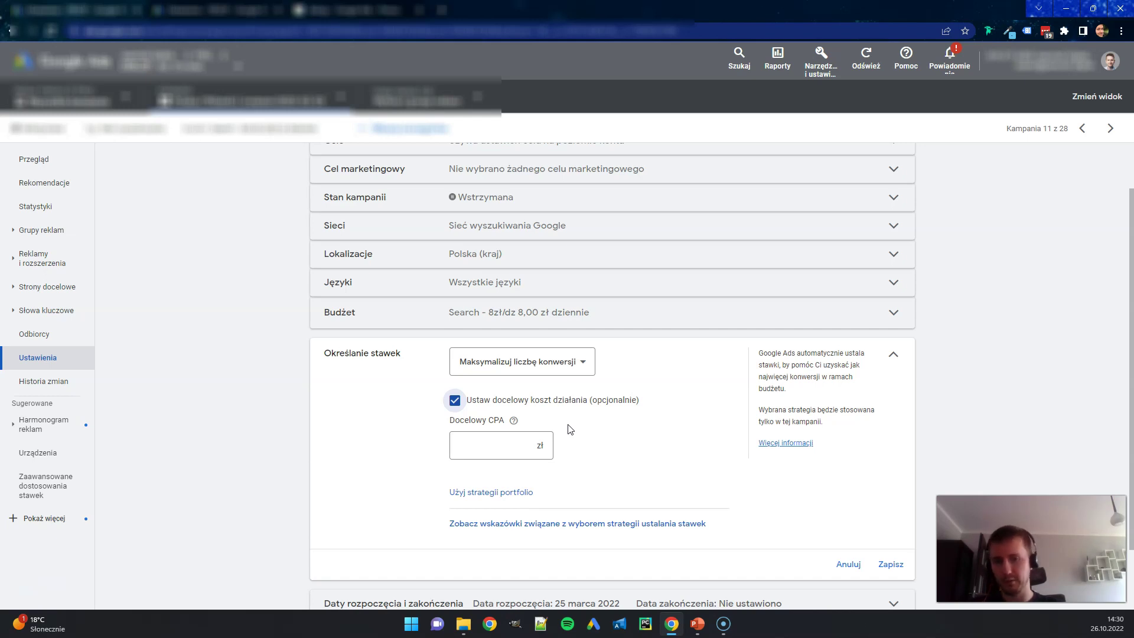
{"action": "left_click", "coordinate": [504, 444]}
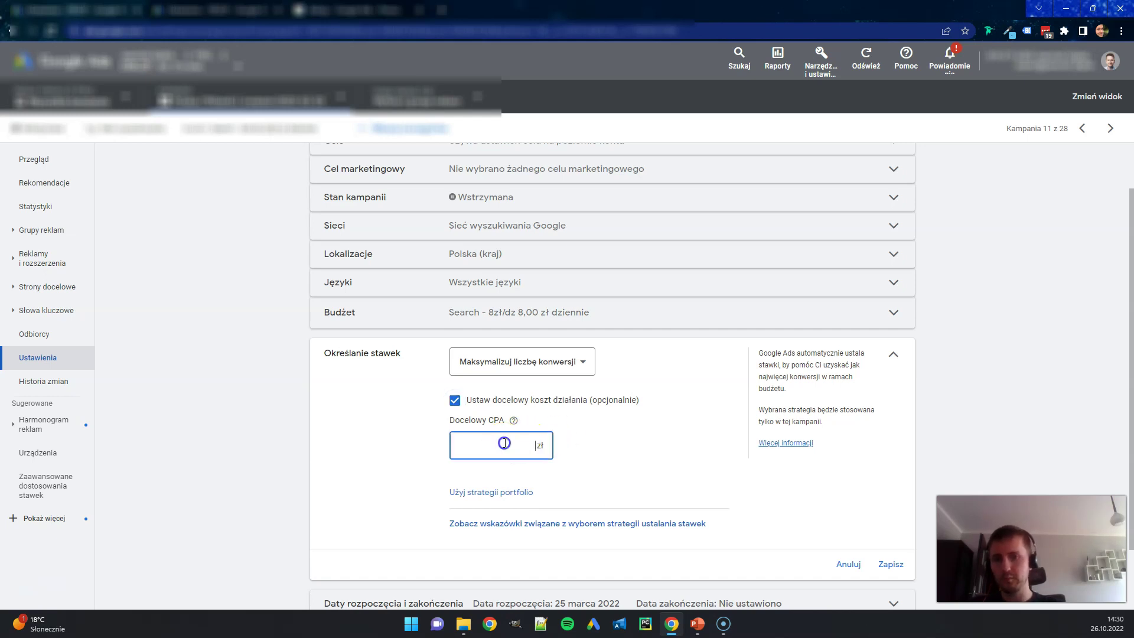
{"action": "type", "text": "50"}
{"action": "left_click", "coordinate": [603, 443]}
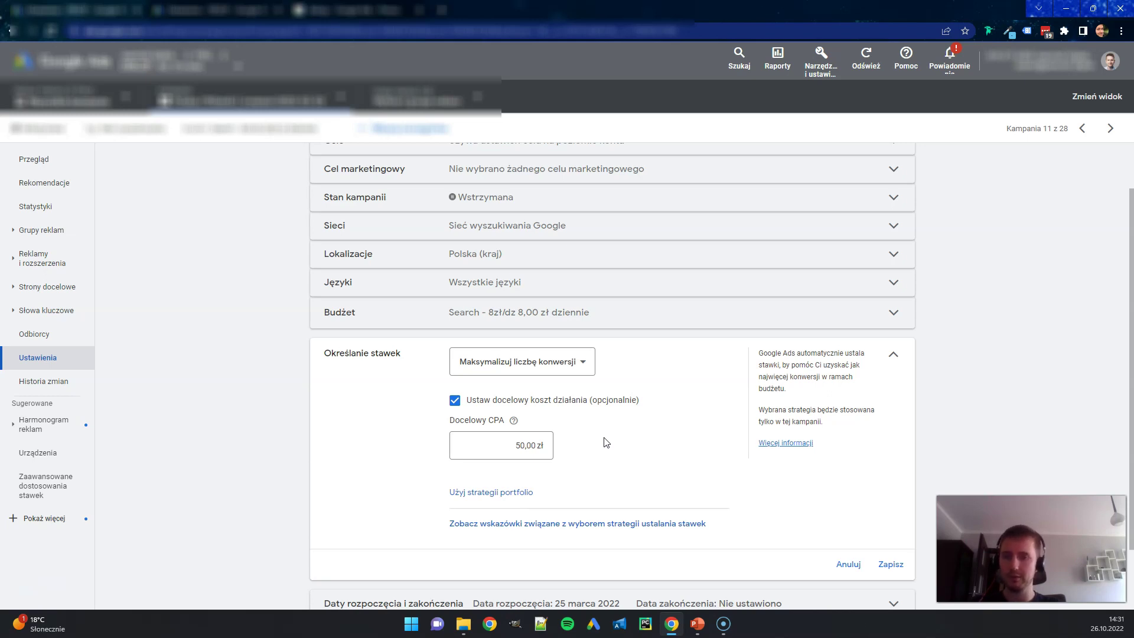
- Turn the target cost per action off and on again, and re-enter a target CPA of 50 zł
{"action": "left_click", "coordinate": [509, 400]}
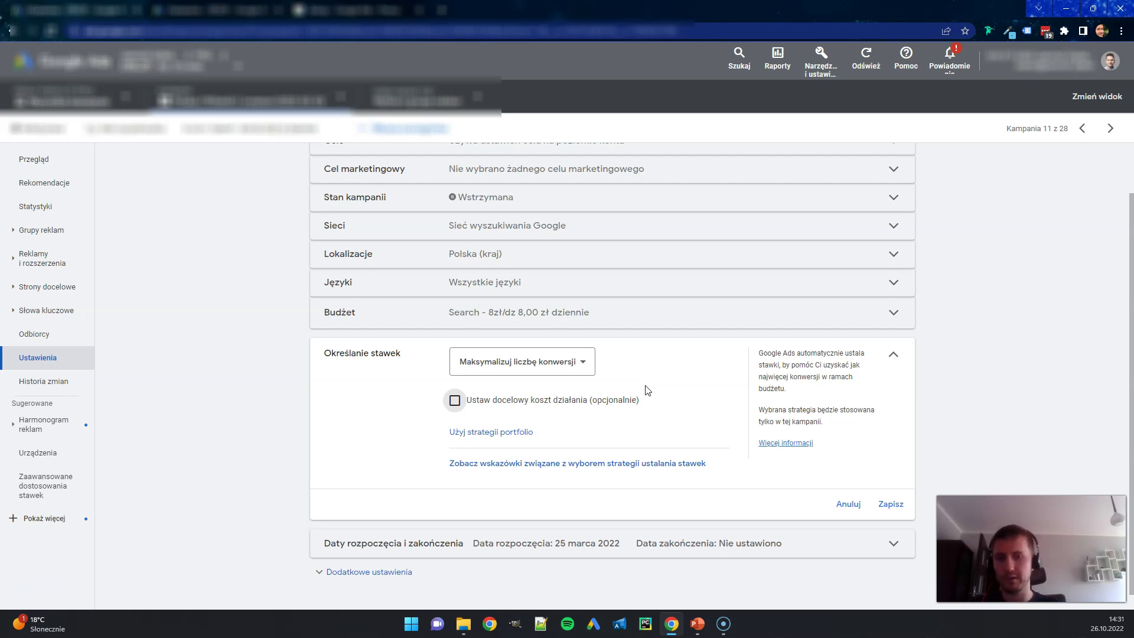
{"action": "left_click", "coordinate": [519, 400]}
{"action": "left_click", "coordinate": [508, 444]}
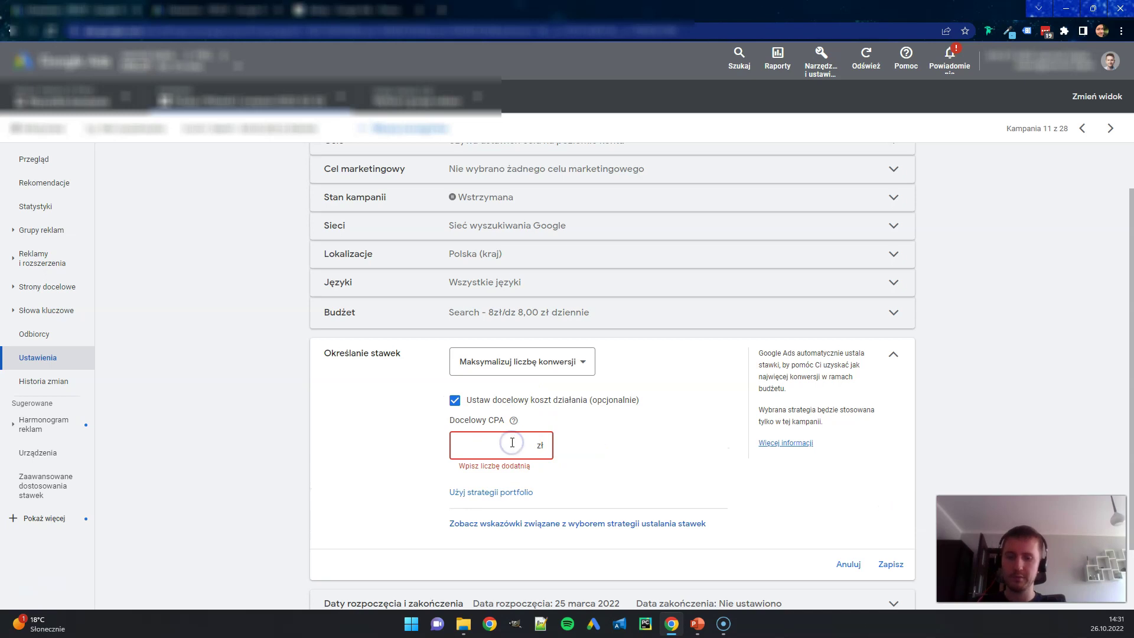
{"action": "type", "text": "45"}
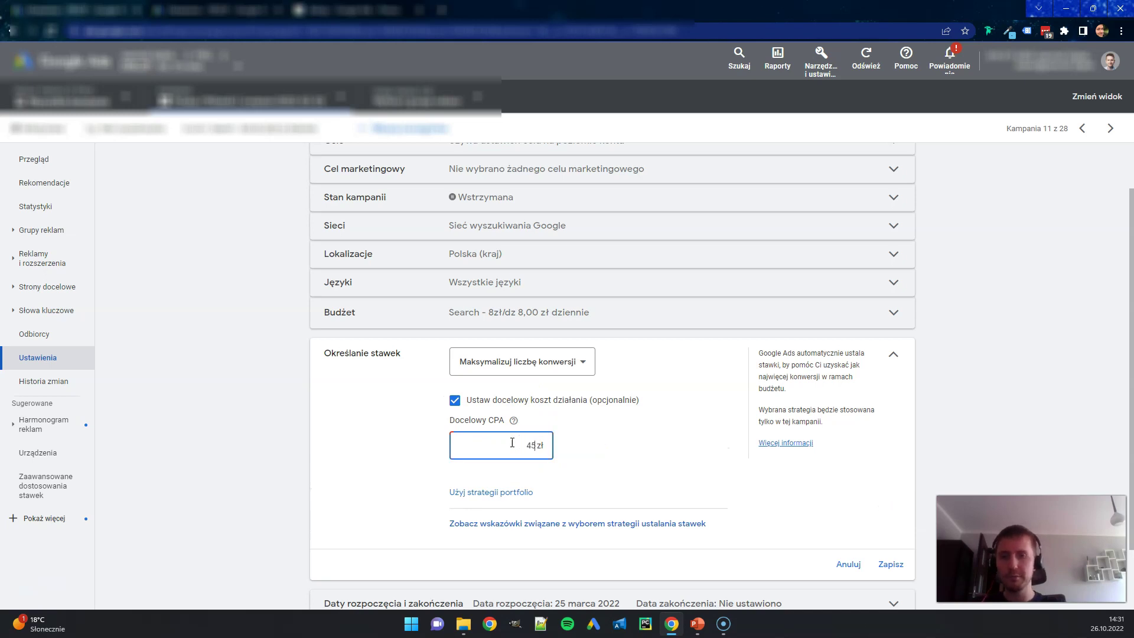
{"action": "key", "text": "BackSpace"}
{"action": "key", "text": "BackSpace"}
{"action": "type", "text": "50"}
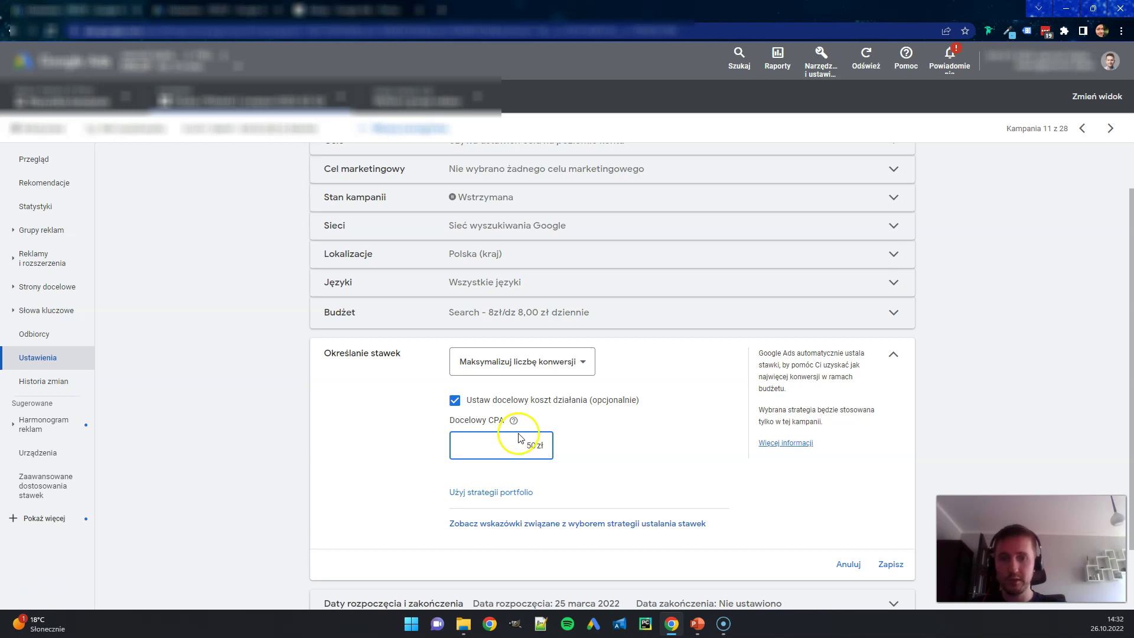
- Change the campaign's bidding strategy to Maksymalizuj wartość konwersji
{"action": "left_click", "coordinate": [532, 362]}
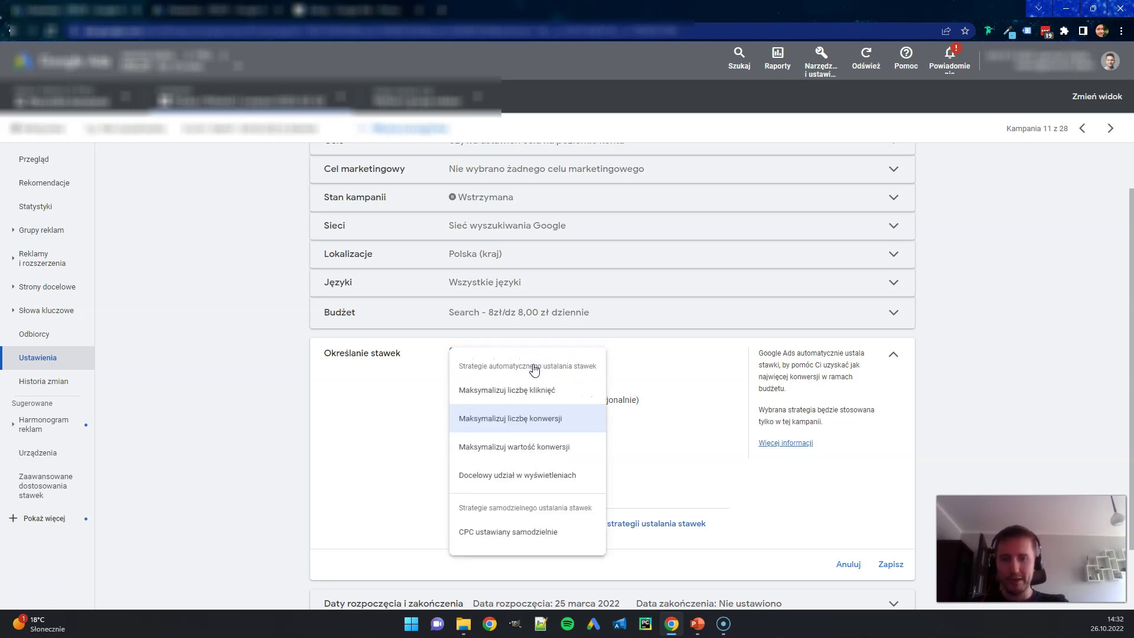
{"action": "left_click", "coordinate": [557, 452]}
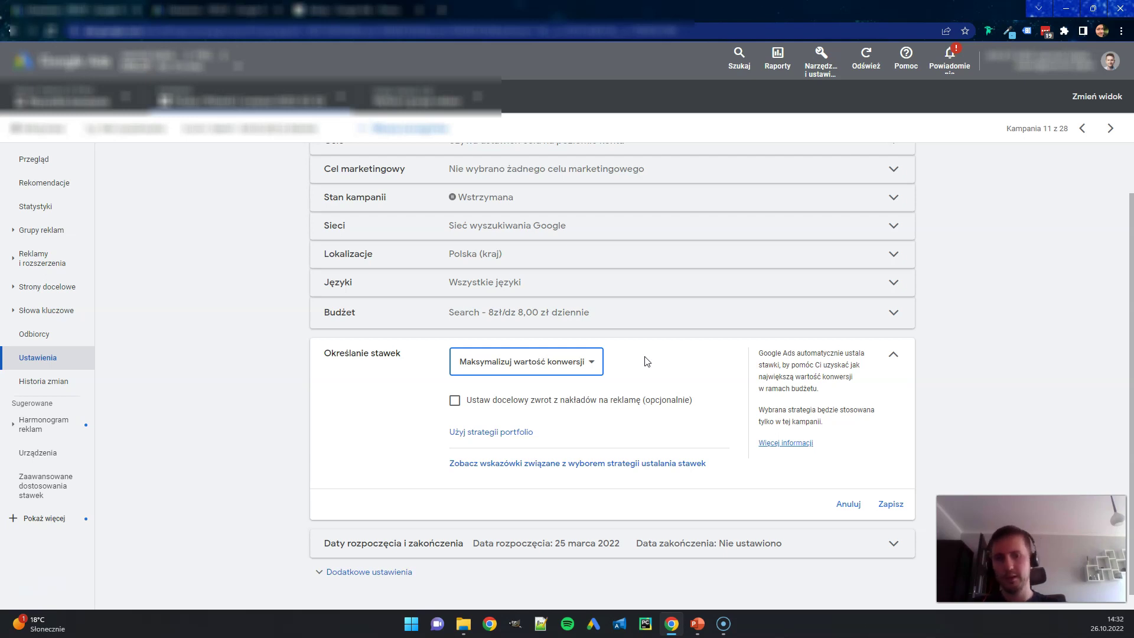
{"action": "left_click", "coordinate": [630, 363]}
{"action": "left_click", "coordinate": [632, 369]}
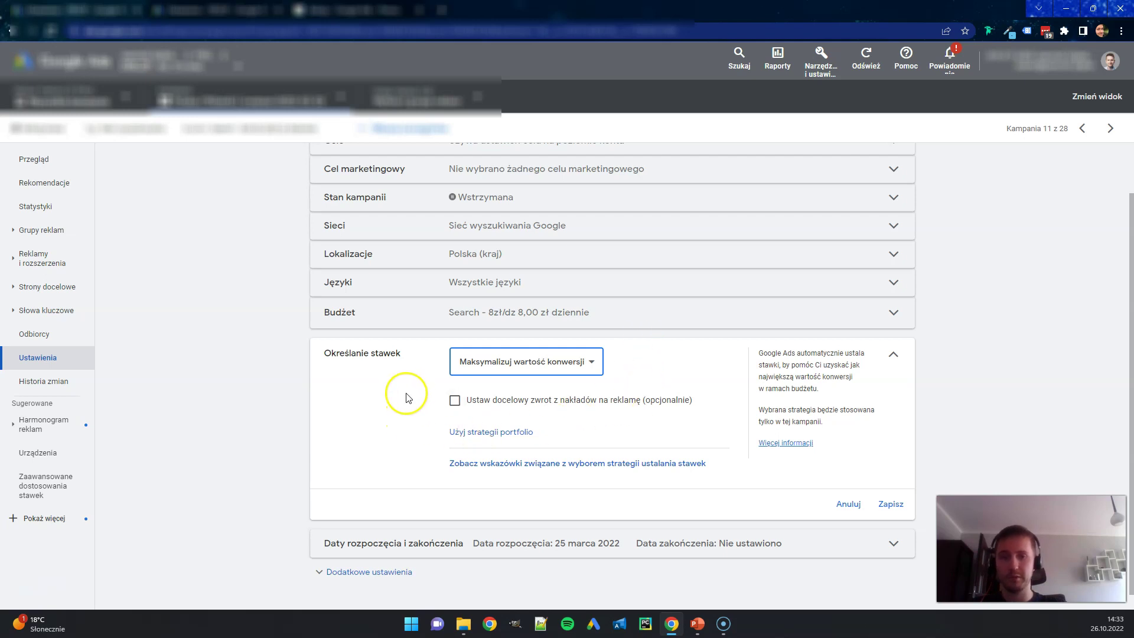
- Enable the optional target return on ad spend and set Docelowy ROAS to 450%
{"action": "left_click", "coordinate": [452, 401]}
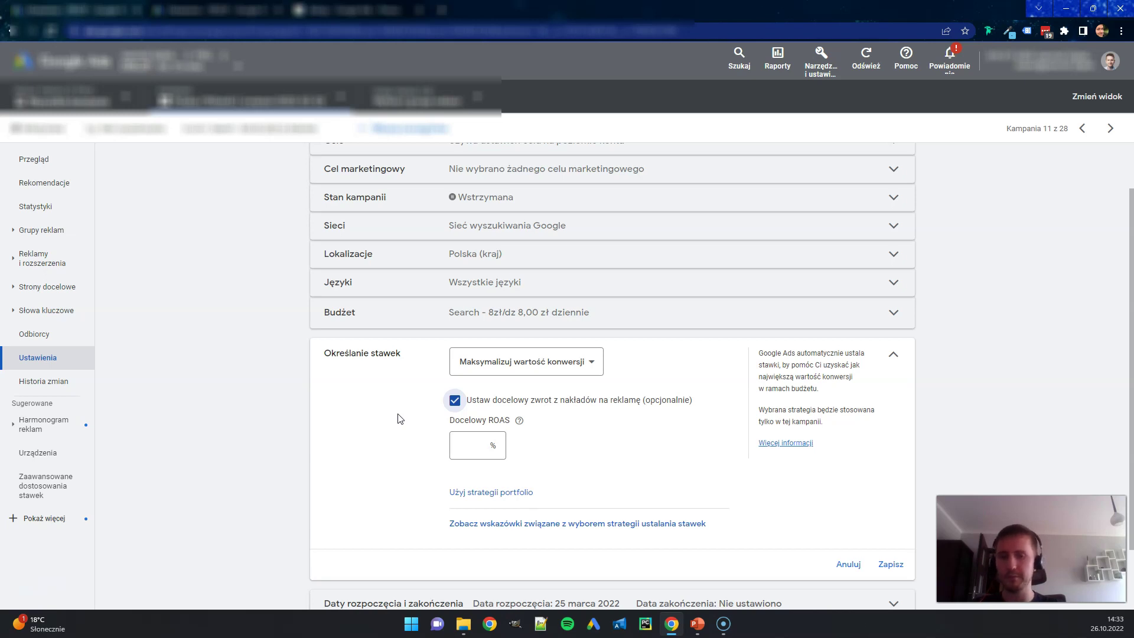
{"action": "left_click", "coordinate": [470, 442]}
{"action": "type", "text": "500"}
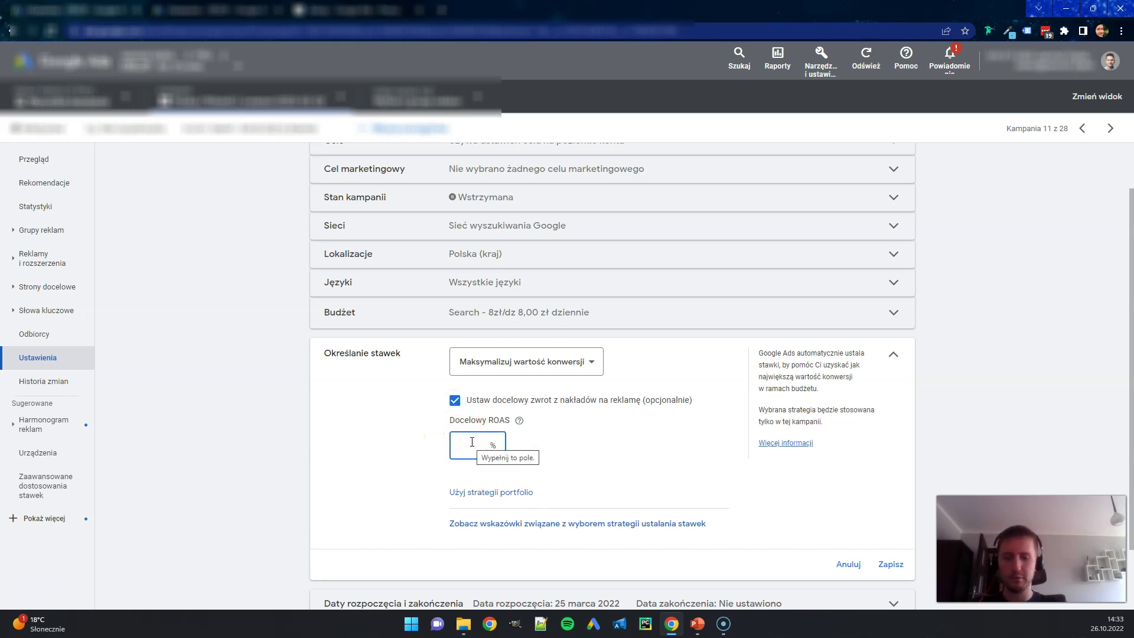
{"action": "key", "text": "BackSpace"}
{"action": "key", "text": "BackSpace"}
{"action": "key", "text": "BackSpace"}
{"action": "type", "text": "450"}
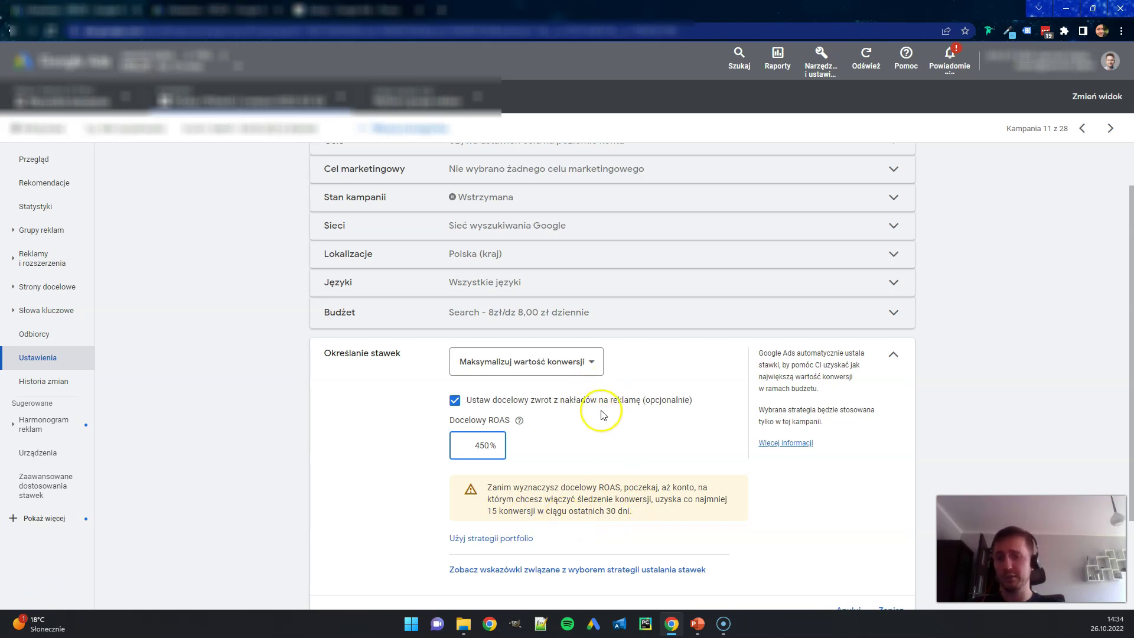
- Clear the target ROAS value and switch the bidding strategy to Docelowy udział w wyświetleniach
{"action": "double_click", "coordinate": [490, 446]}
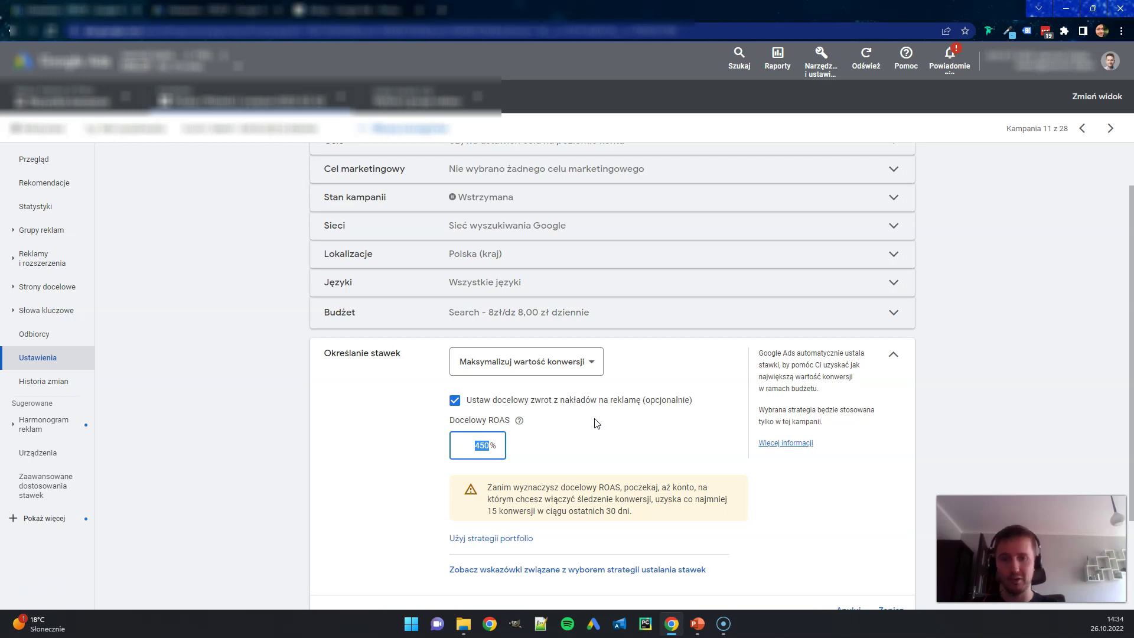
{"action": "key", "text": "BackSpace"}
{"action": "left_click", "coordinate": [568, 365]}
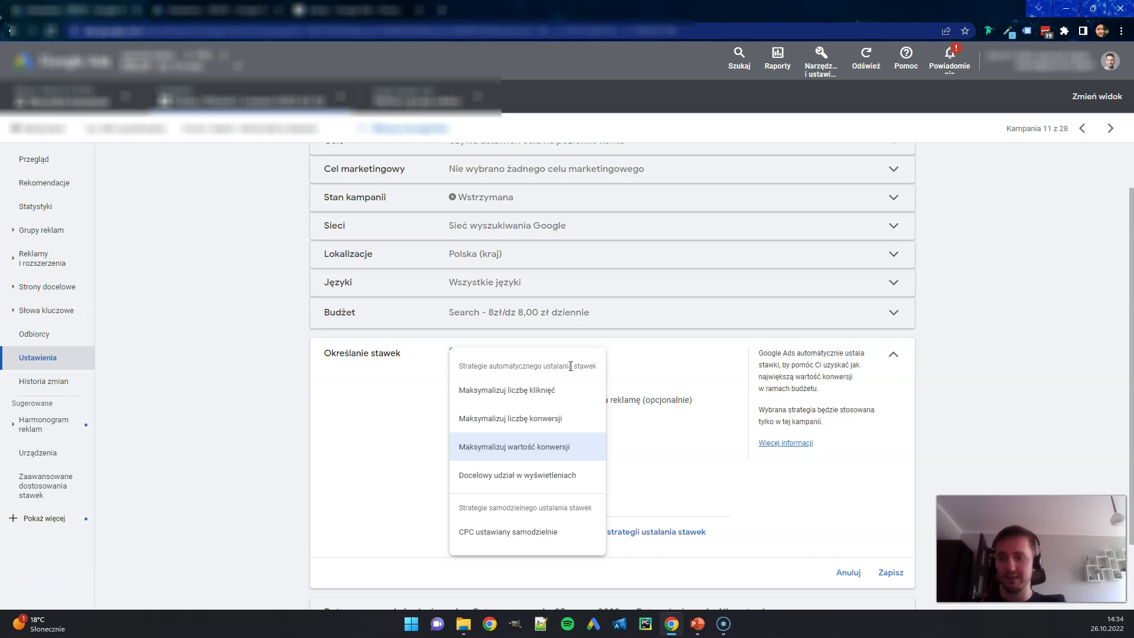
{"action": "left_click", "coordinate": [530, 475]}
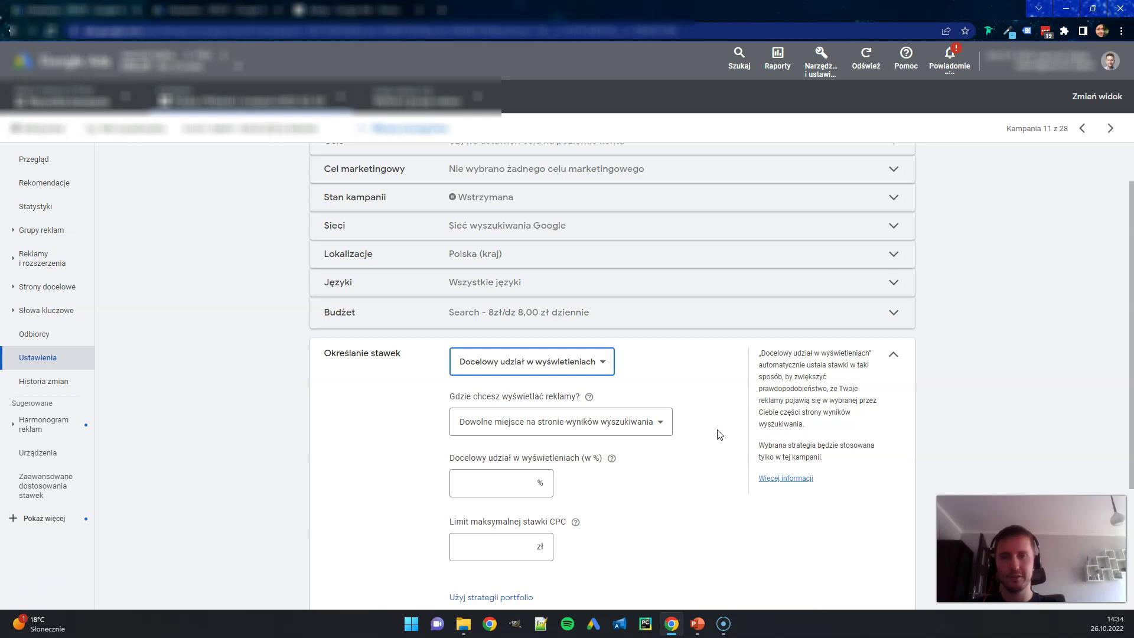
- Set the ad placement to Pierwsze miejsce na stronie z wynikami and the target impression share to 50%
{"action": "left_click", "coordinate": [659, 423]}
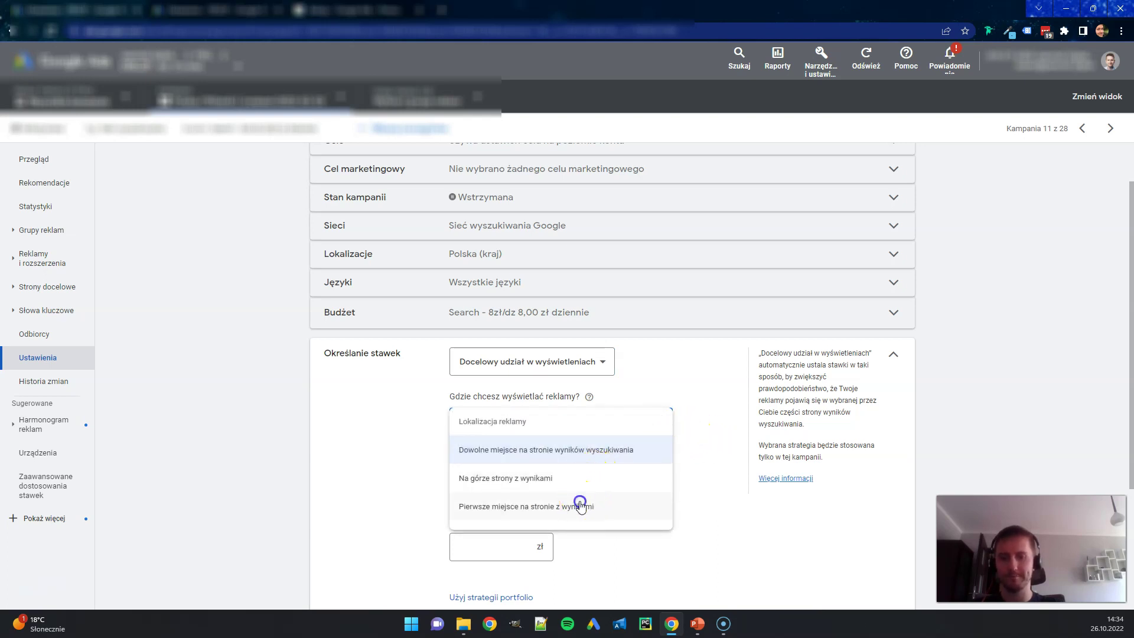
{"action": "left_click", "coordinate": [580, 503]}
{"action": "left_click", "coordinate": [512, 483]}
{"action": "type", "text": "50"}
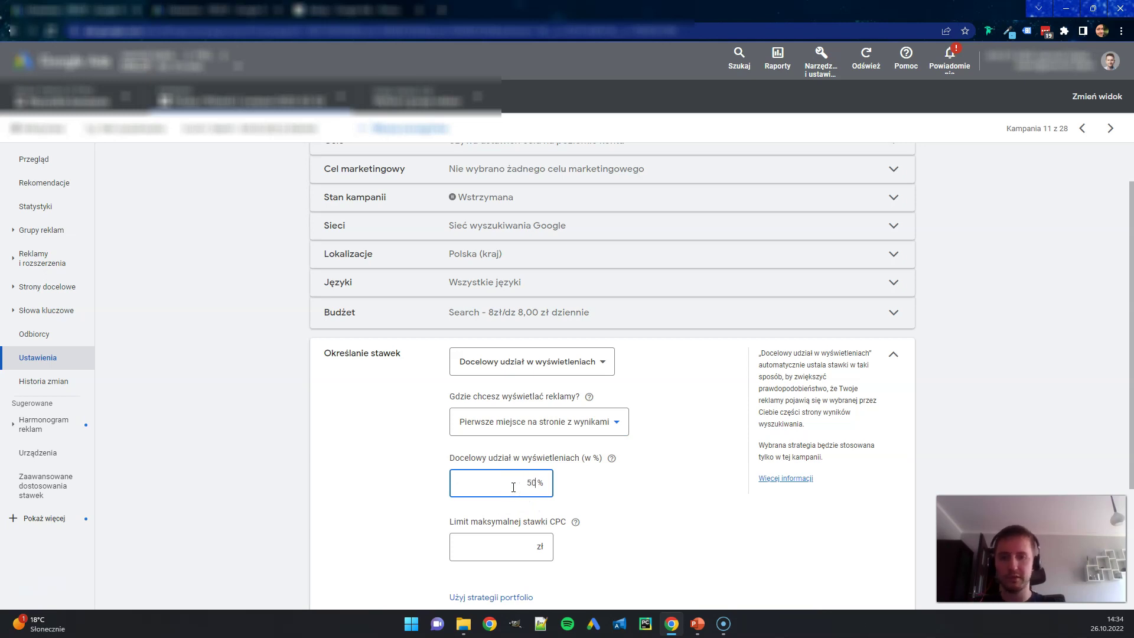
{"action": "left_click", "coordinate": [648, 476]}
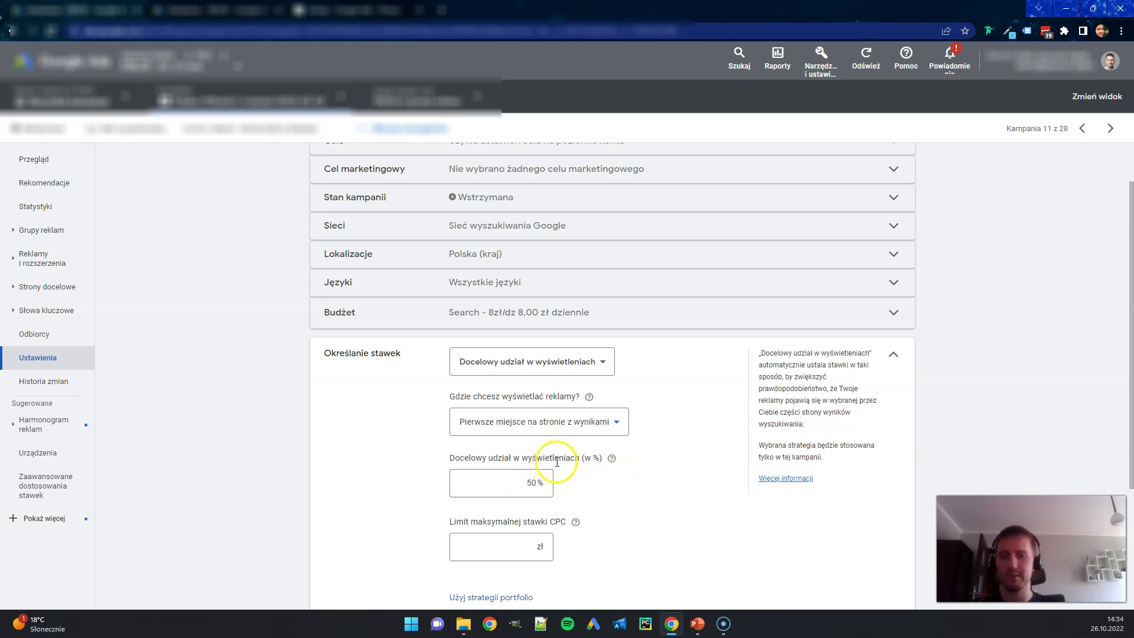
- Set the maximum CPC bid limit to 5 zł
{"action": "left_click", "coordinate": [489, 544]}
{"action": "type", "text": "5 zł"}
{"action": "left_click", "coordinate": [430, 528]}
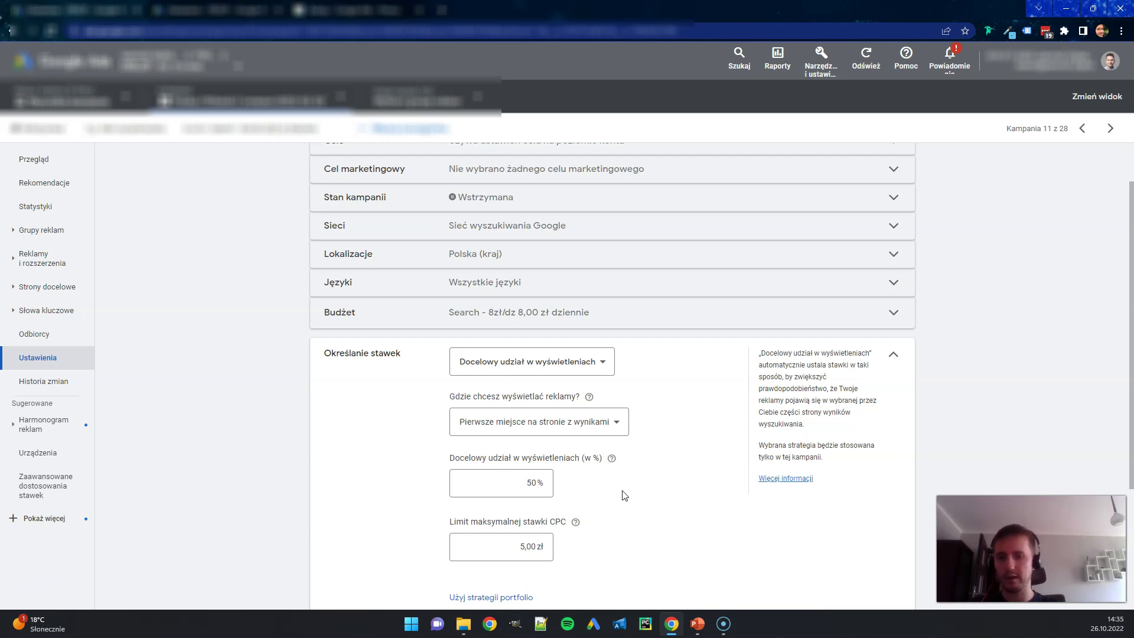
- Change the target impression share to 100%
{"action": "double_click", "coordinate": [499, 481]}
{"action": "type", "text": "100"}
{"action": "left_click", "coordinate": [617, 485]}
{"action": "left_click", "coordinate": [628, 483]}
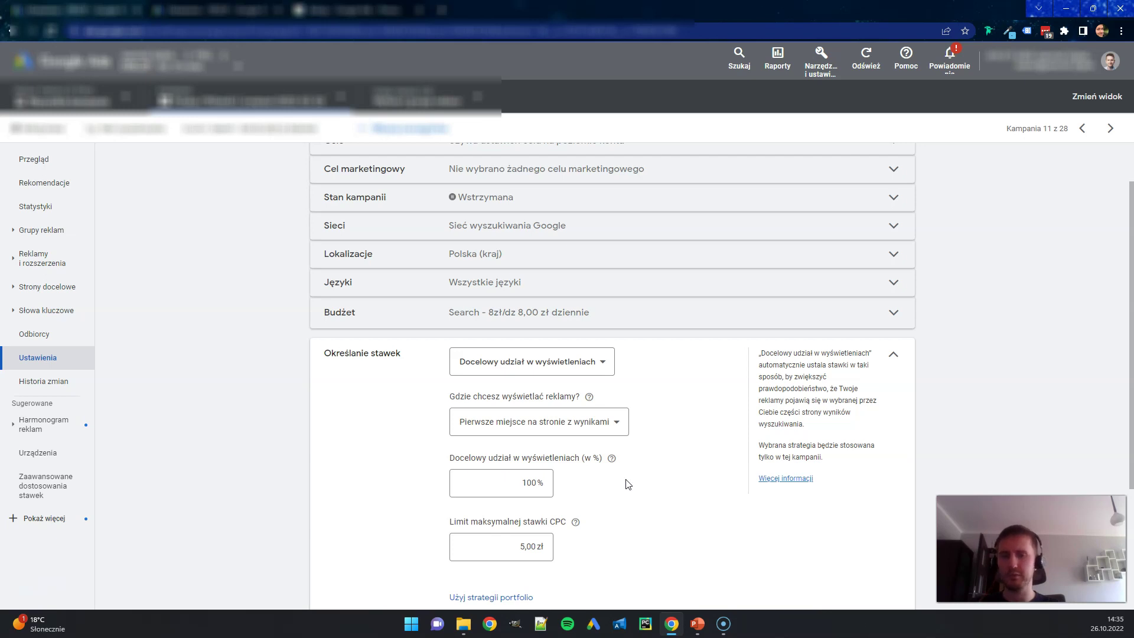
{"action": "left_click", "coordinate": [681, 481]}
- Switch to the Shopping campaign's settings, set its bidding strategy to CPC ustawiany samodzielnie and toggle the Ulepszony CPC option
{"action": "left_click", "coordinate": [191, 69]}
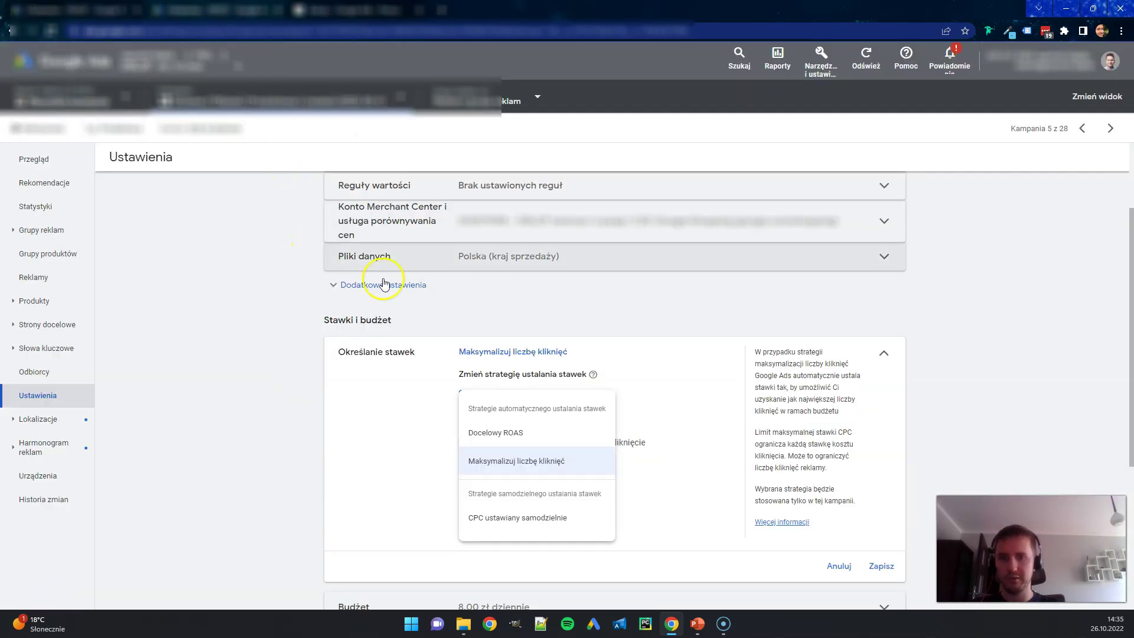
{"action": "left_click", "coordinate": [384, 430]}
{"action": "left_click", "coordinate": [499, 403]}
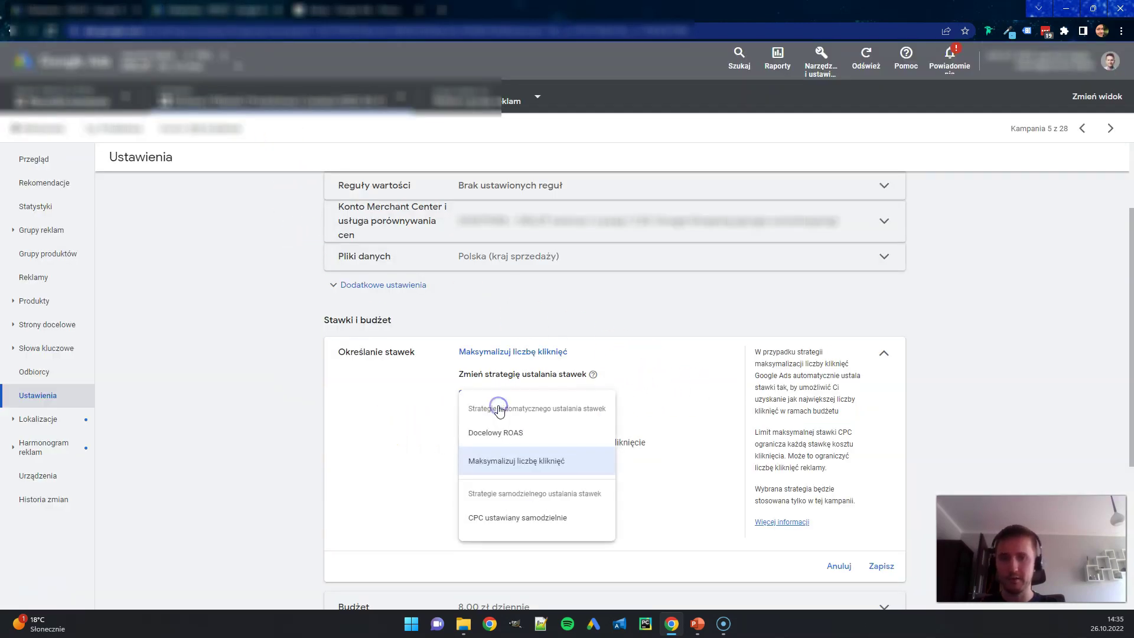
{"action": "left_click", "coordinate": [518, 520]}
{"action": "left_click", "coordinate": [465, 440]}
{"action": "left_click", "coordinate": [465, 440]}
- Change the Shopping campaign's bidding strategy to Maksymalizuj liczbę kliknięć, followed by Docelowy ROAS
{"action": "left_click", "coordinate": [559, 412]}
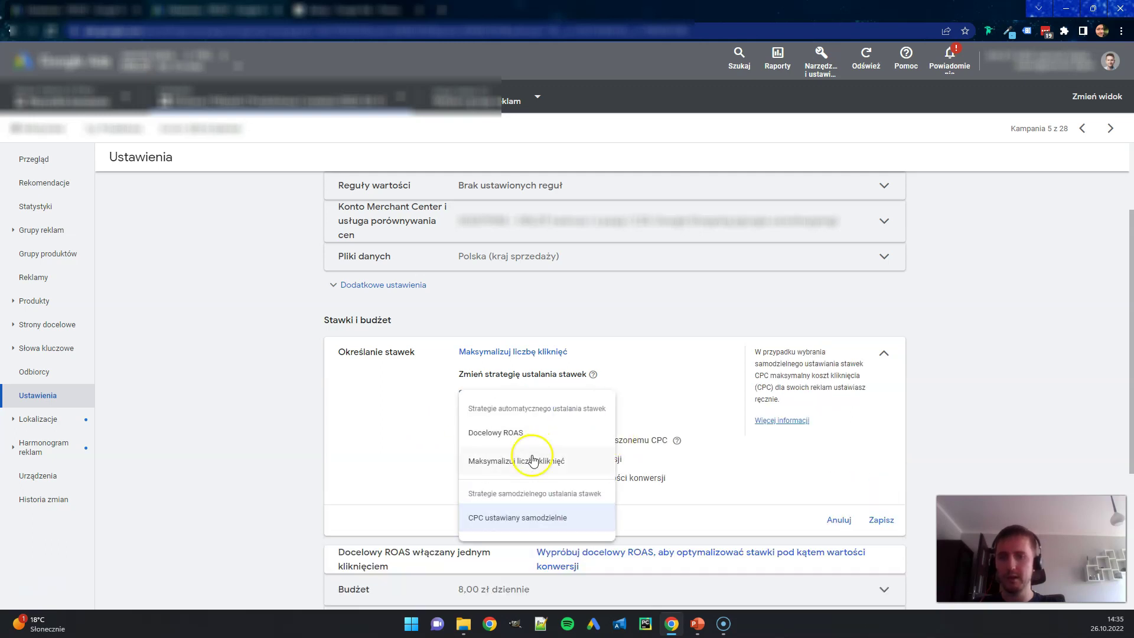
{"action": "left_click", "coordinate": [517, 460]}
{"action": "left_click", "coordinate": [530, 403]}
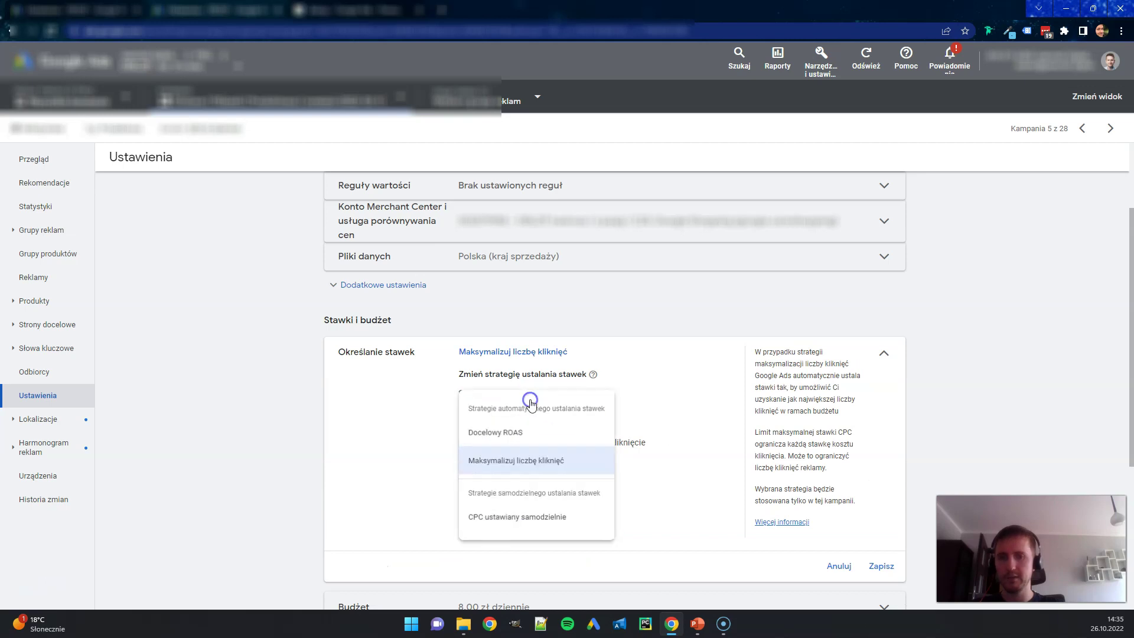
{"action": "left_click", "coordinate": [526, 434]}
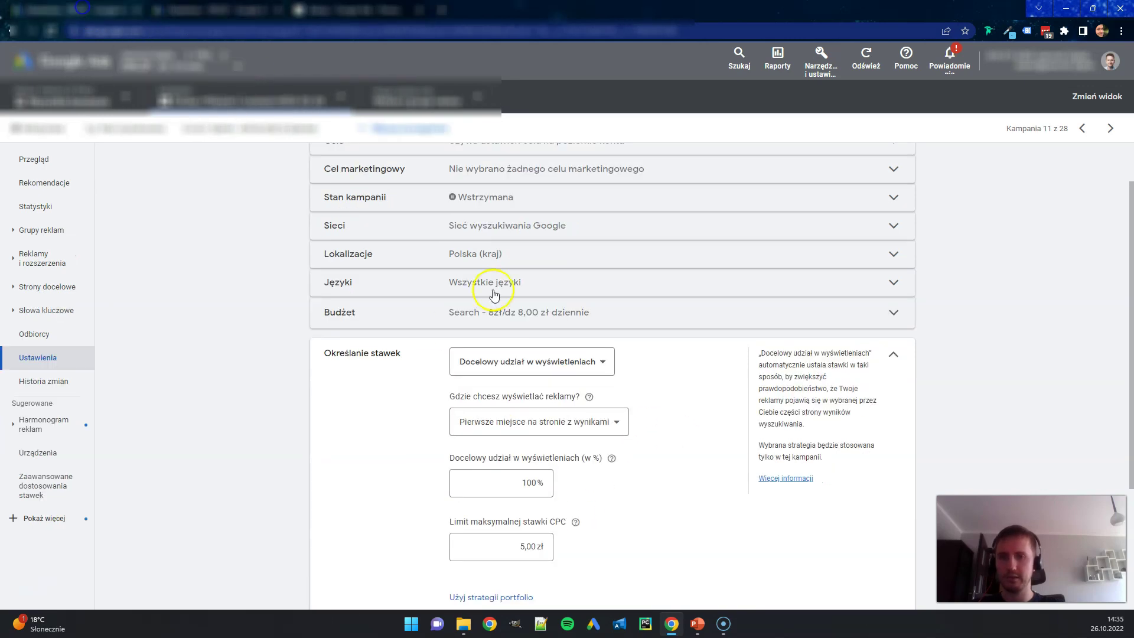
- Set the Search campaign's bidding strategy to Maksymalizuj wartość konwersji and enable the optional target return on ad spend
{"action": "left_click", "coordinate": [600, 362]}
{"action": "left_click", "coordinate": [552, 450]}
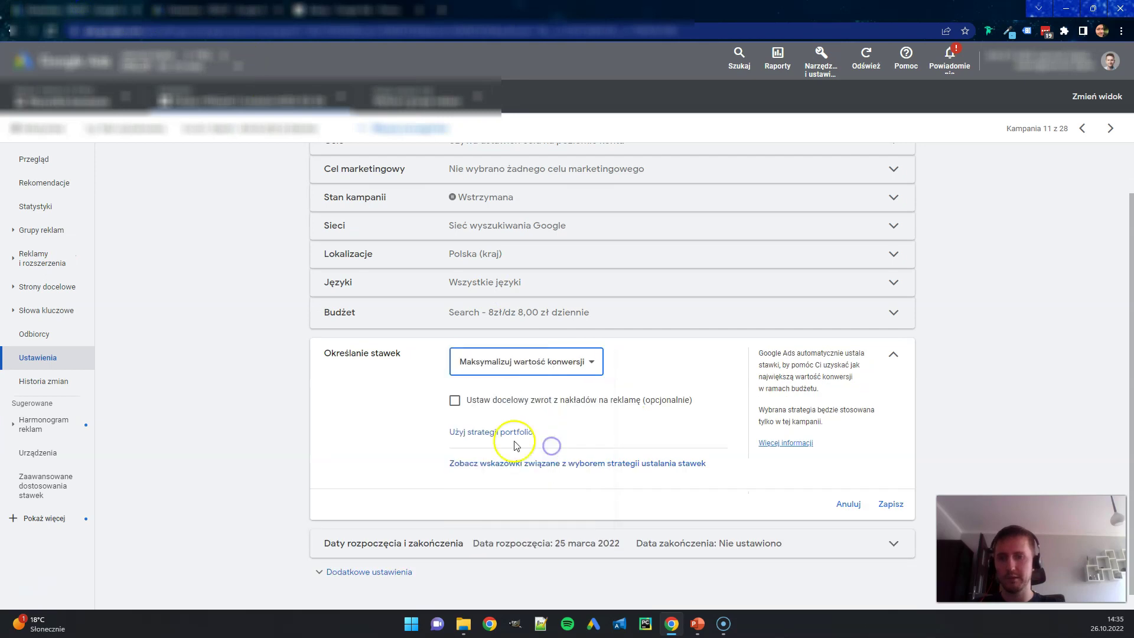
{"action": "left_click", "coordinate": [454, 400]}
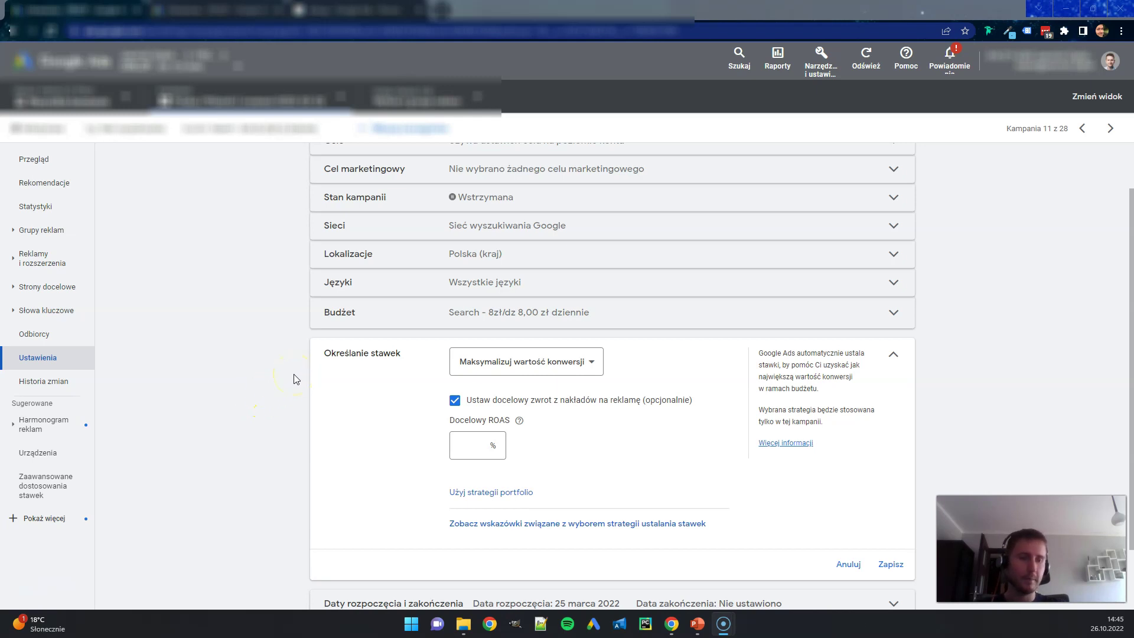
- Review the descriptions of the conversion-based strategies and set the Search campaign's bidding strategy to CPC ustawiany samodzielnie
{"action": "left_click", "coordinate": [509, 363]}
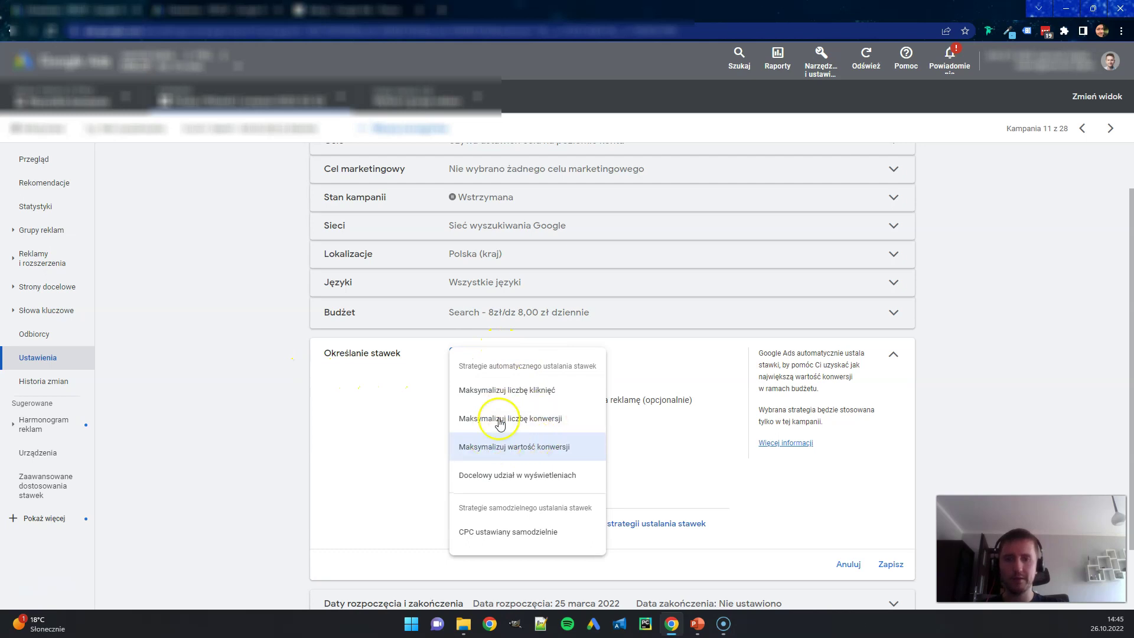
{"action": "mouse_move", "coordinate": [585, 425]}
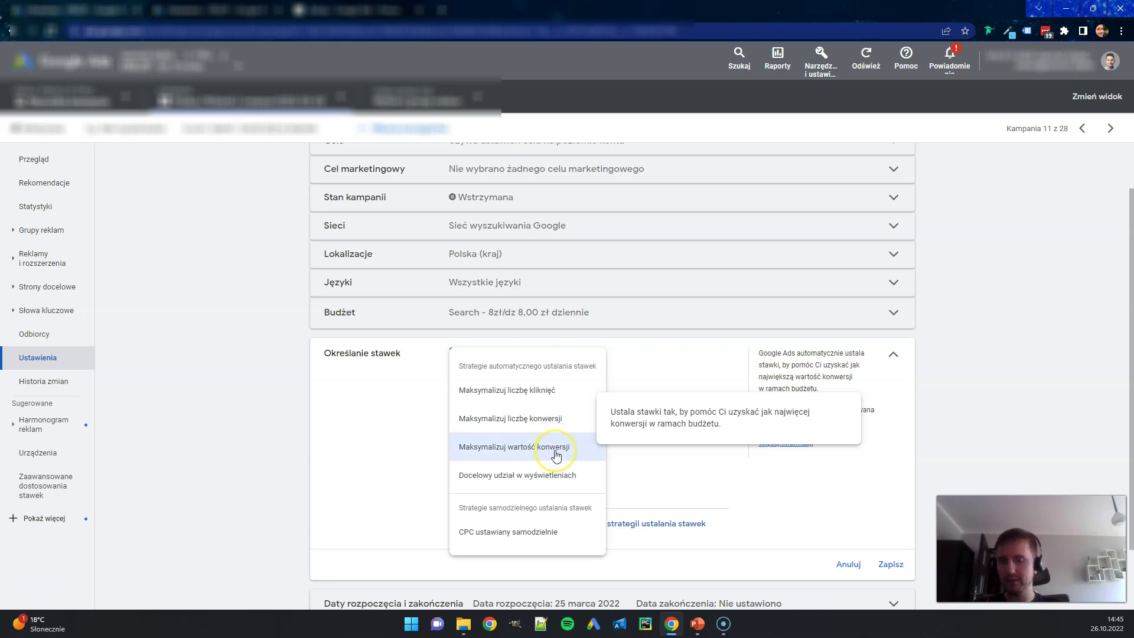
{"action": "mouse_move", "coordinate": [557, 453]}
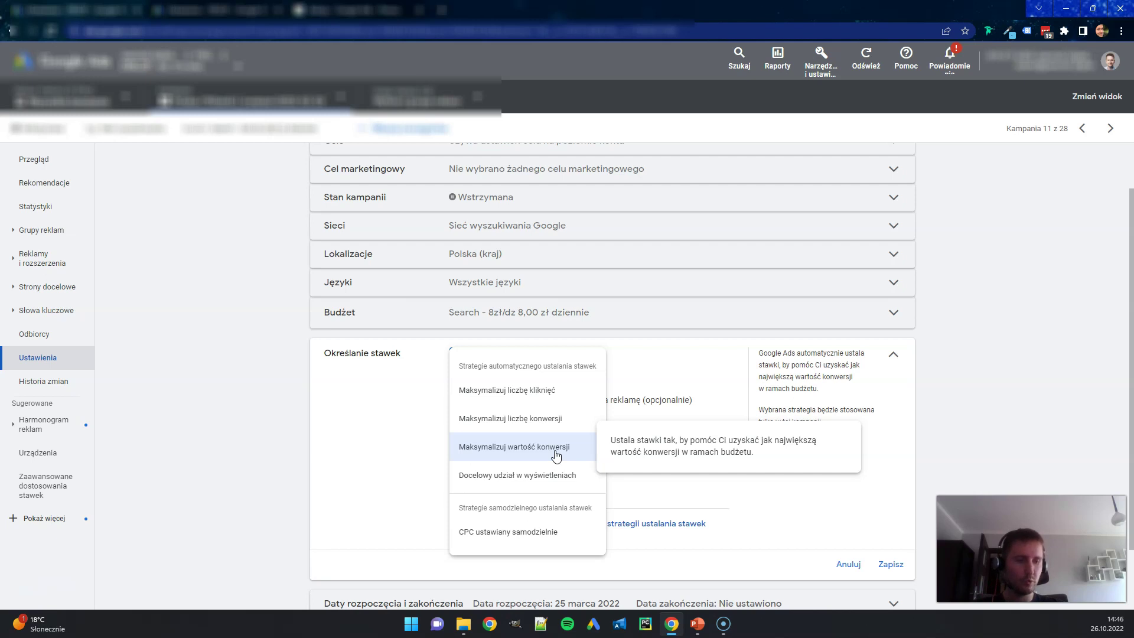
{"action": "left_click", "coordinate": [540, 533]}
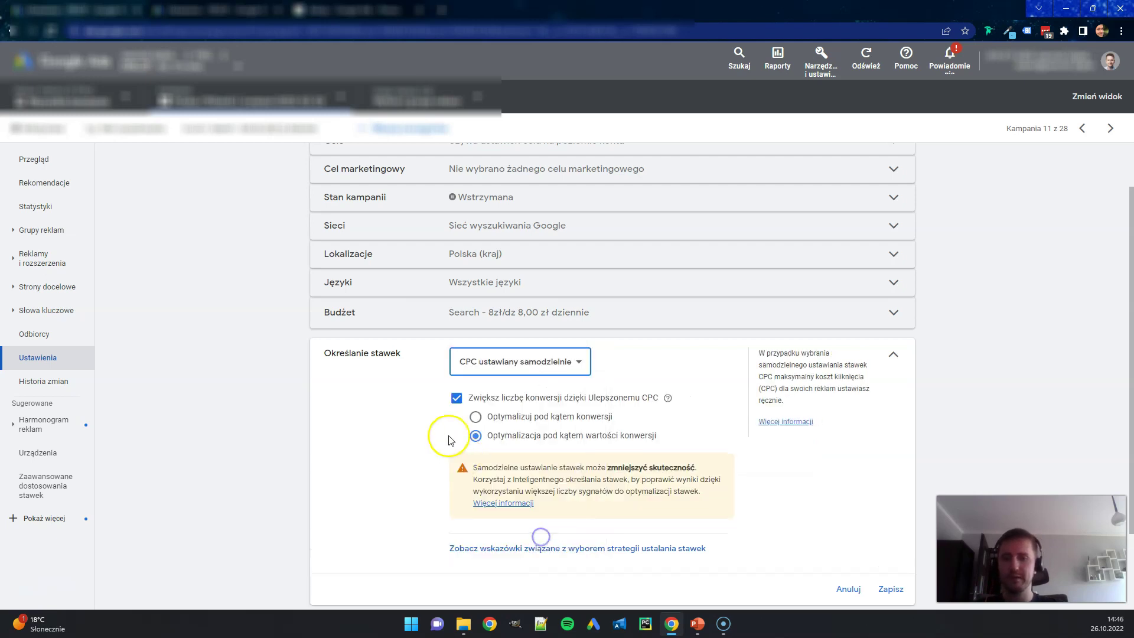
{"action": "left_click", "coordinate": [642, 386]}
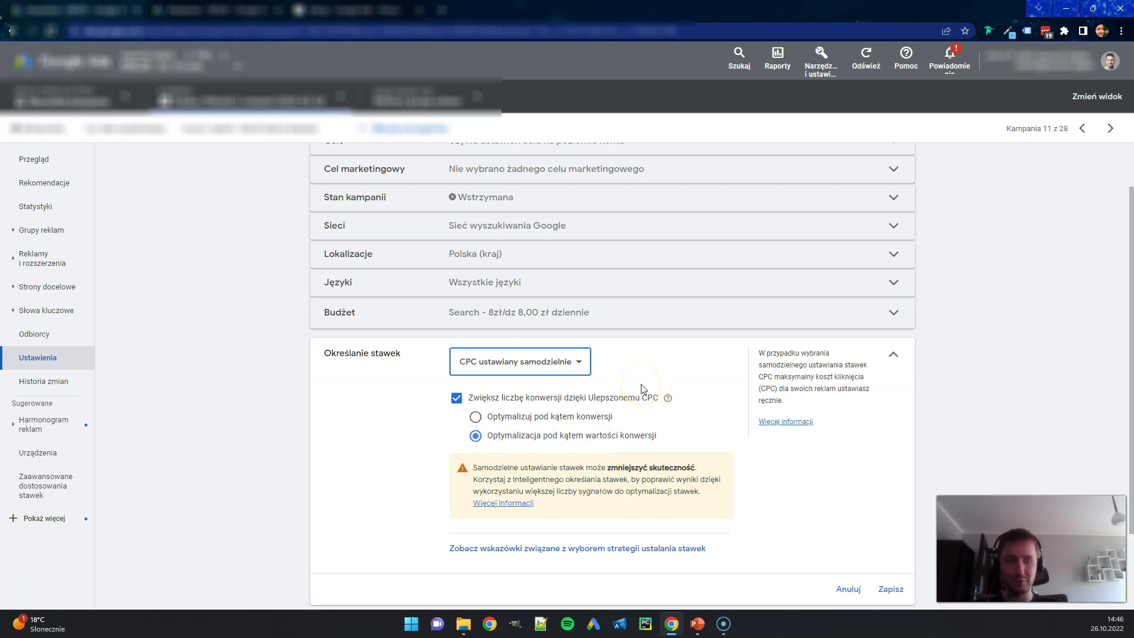